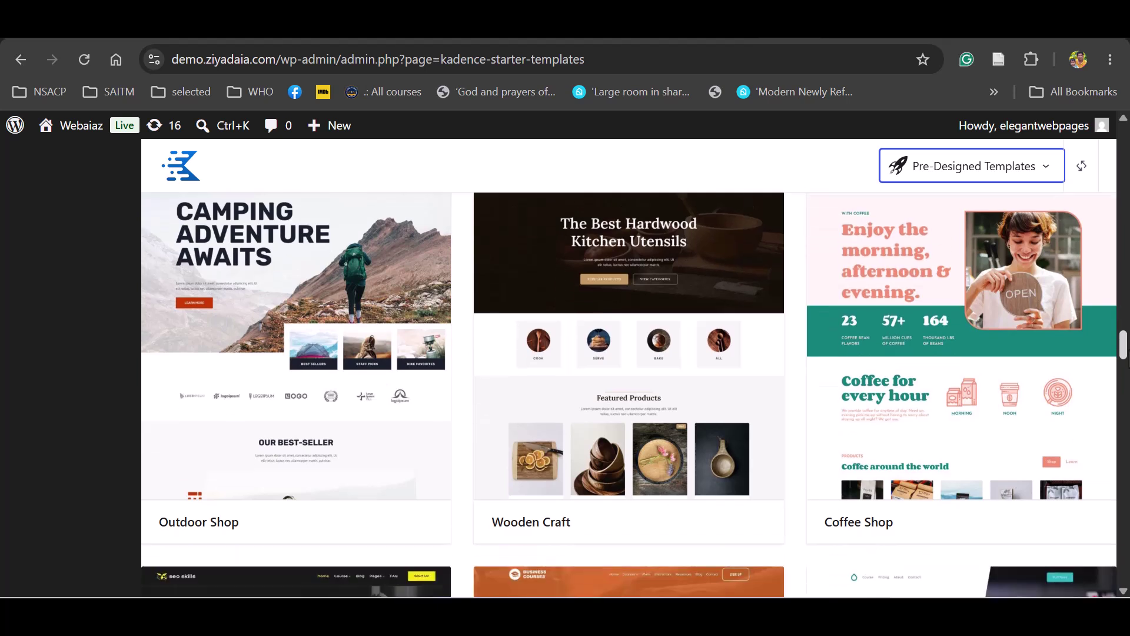
pyautogui.moveTo(1125, 351); pyautogui.dragTo(1125, 414)
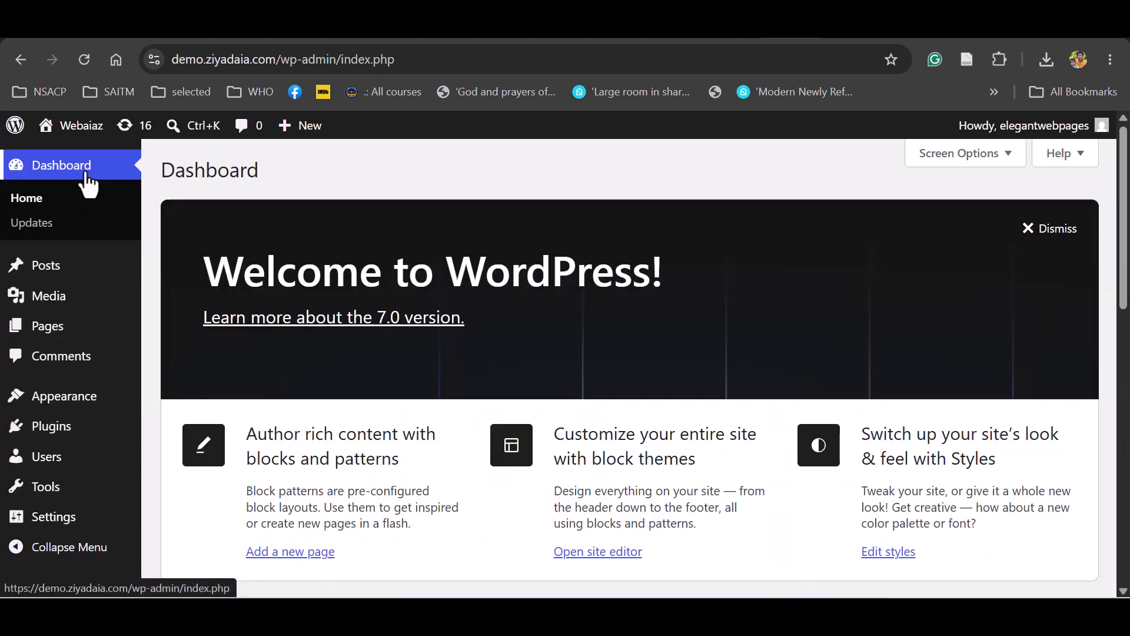
# Find the Kadence theme by searching the theme directory for "kadence", and install and activate it
pyautogui.moveTo(89, 397)
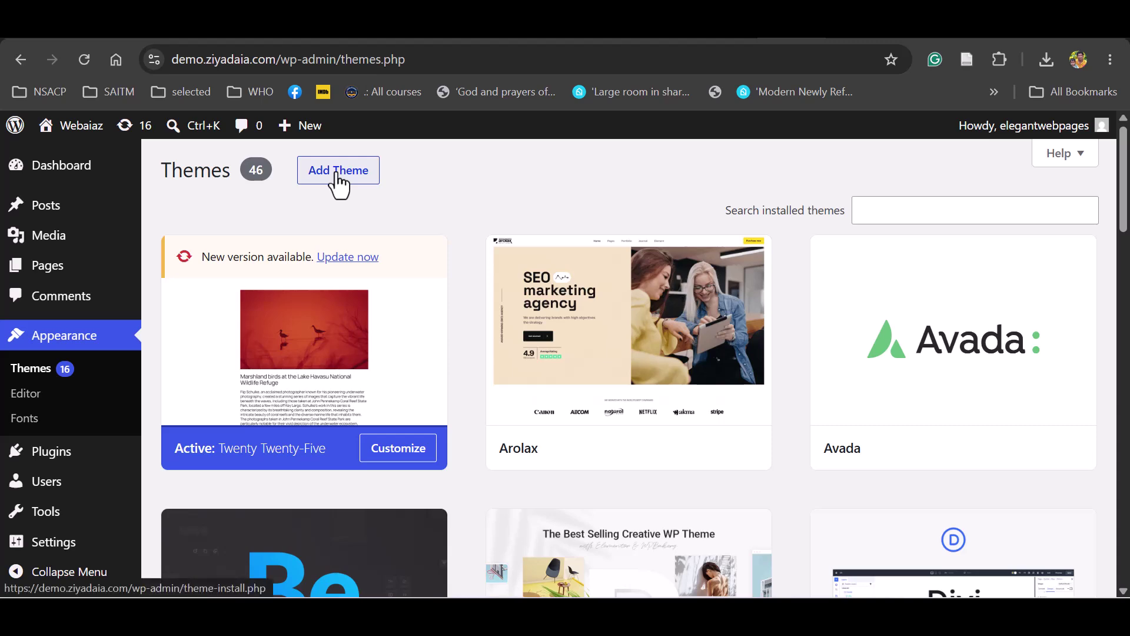
pyautogui.click(334, 176)
pyautogui.click(883, 221)
pyautogui.write('kadence')
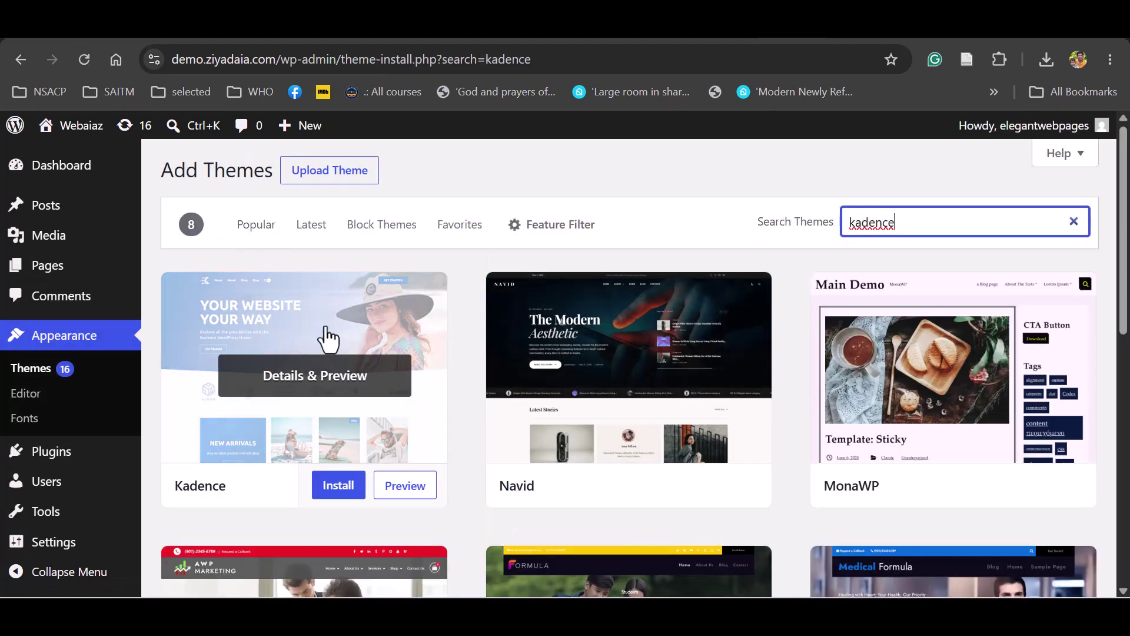
pyautogui.click(339, 489)
pyautogui.click(306, 494)
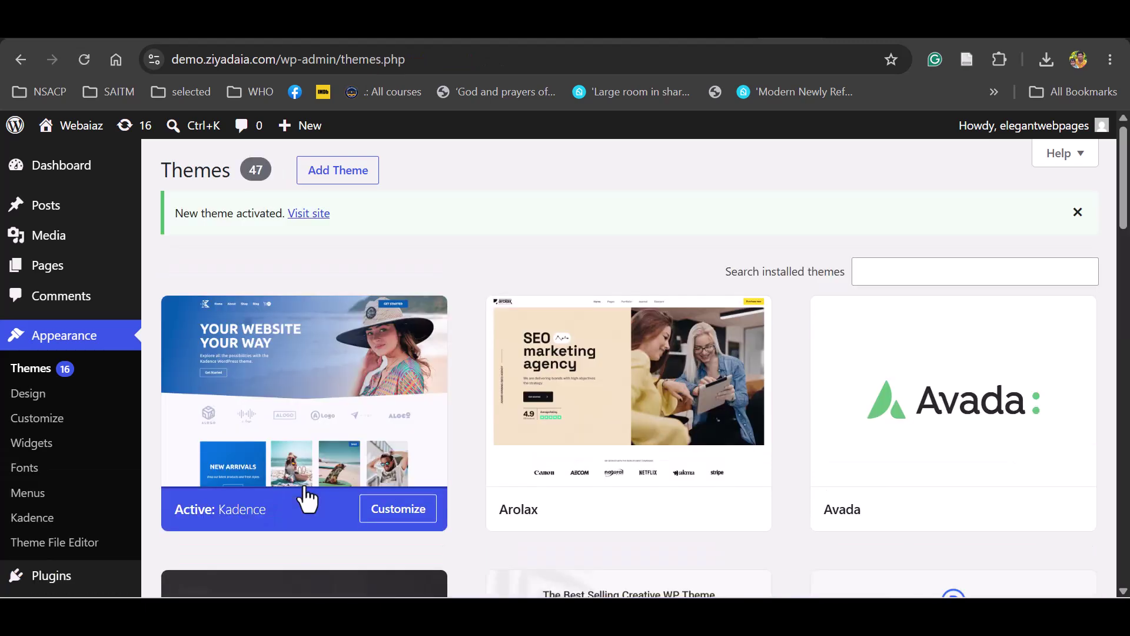
# Install Kadence Starter Templates from the Kadence theme's Starter Templates section
pyautogui.scroll(-2, 645, 203)
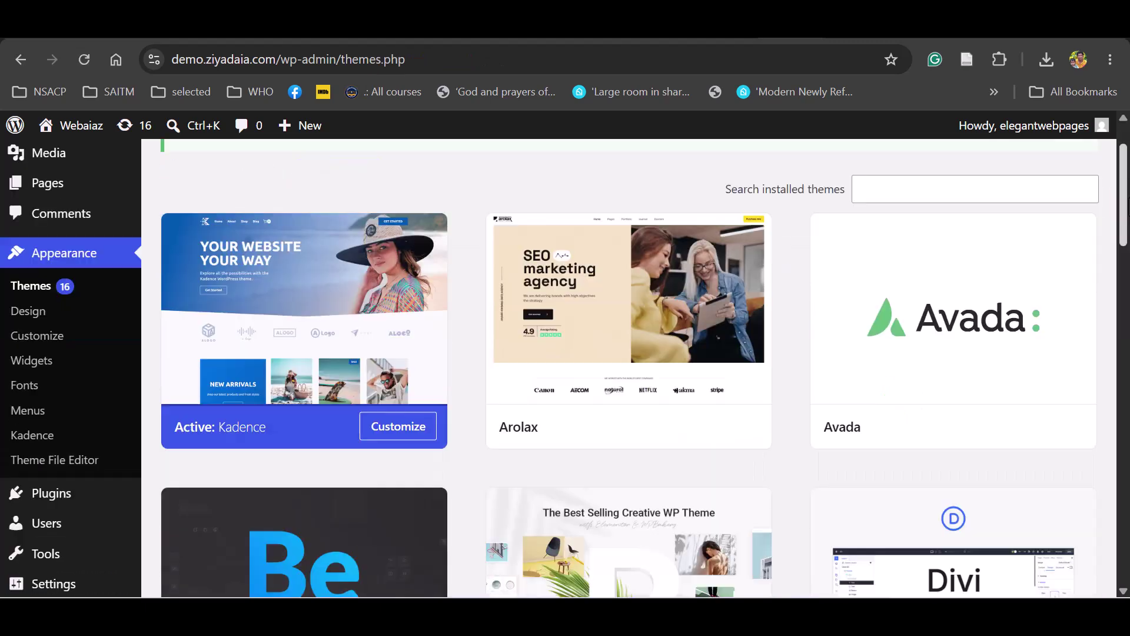
pyautogui.scroll(2, 644, 204)
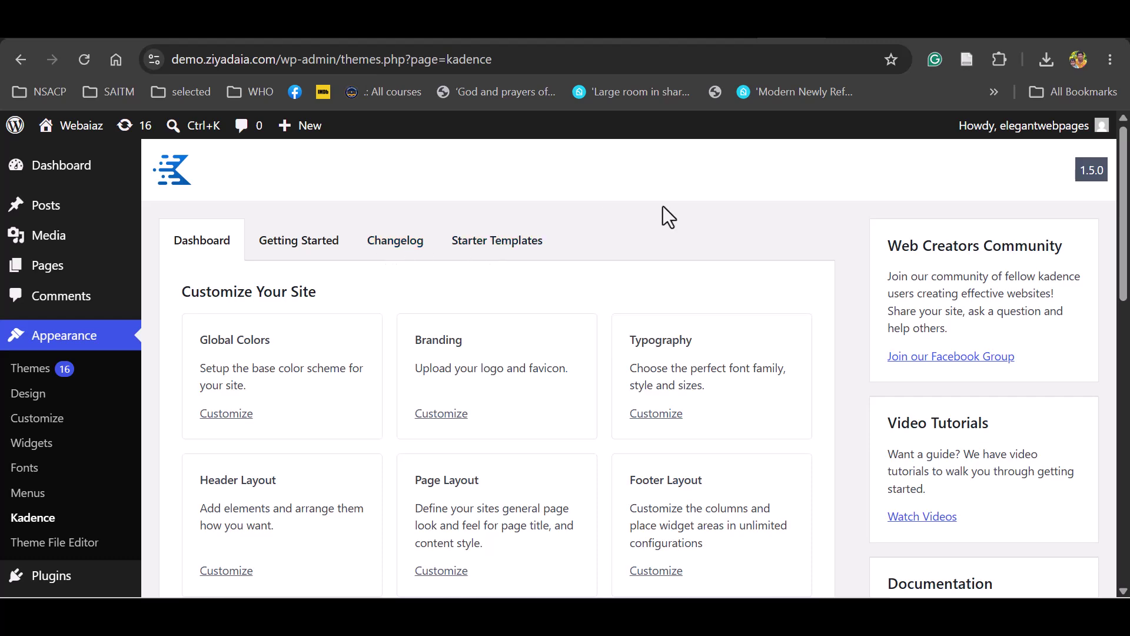
pyautogui.click(517, 253)
pyautogui.scroll(-3, 412, 412)
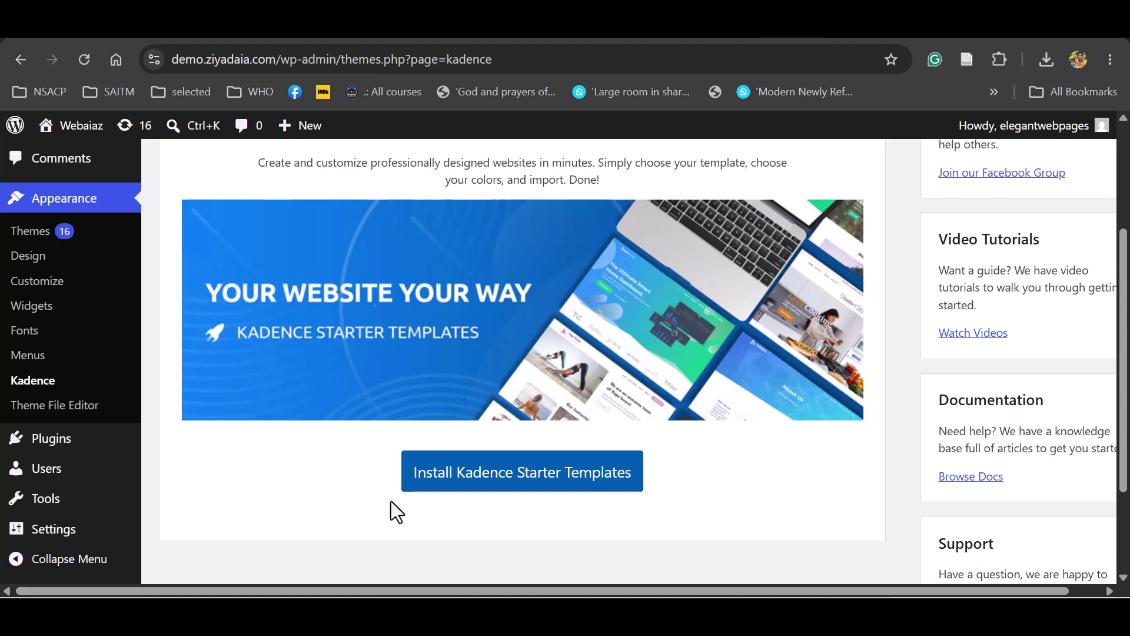
pyautogui.click(471, 480)
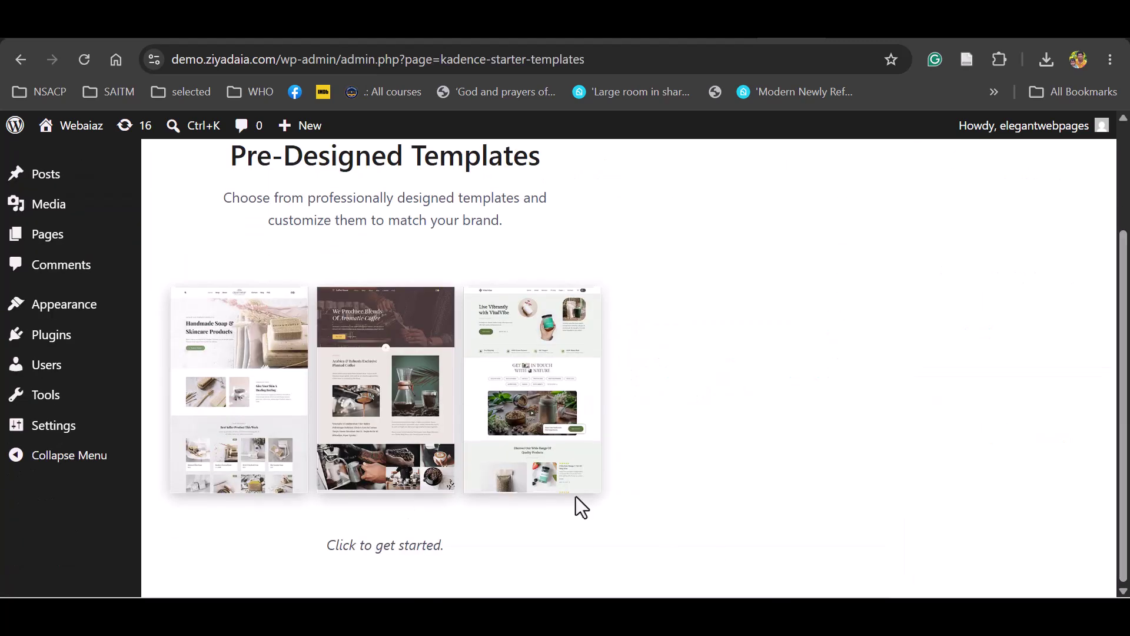
# Open the Pre-Designed Templates gallery and filter it to Free Only
pyautogui.click(386, 548)
pyautogui.scroll(-6, 1125, 135)
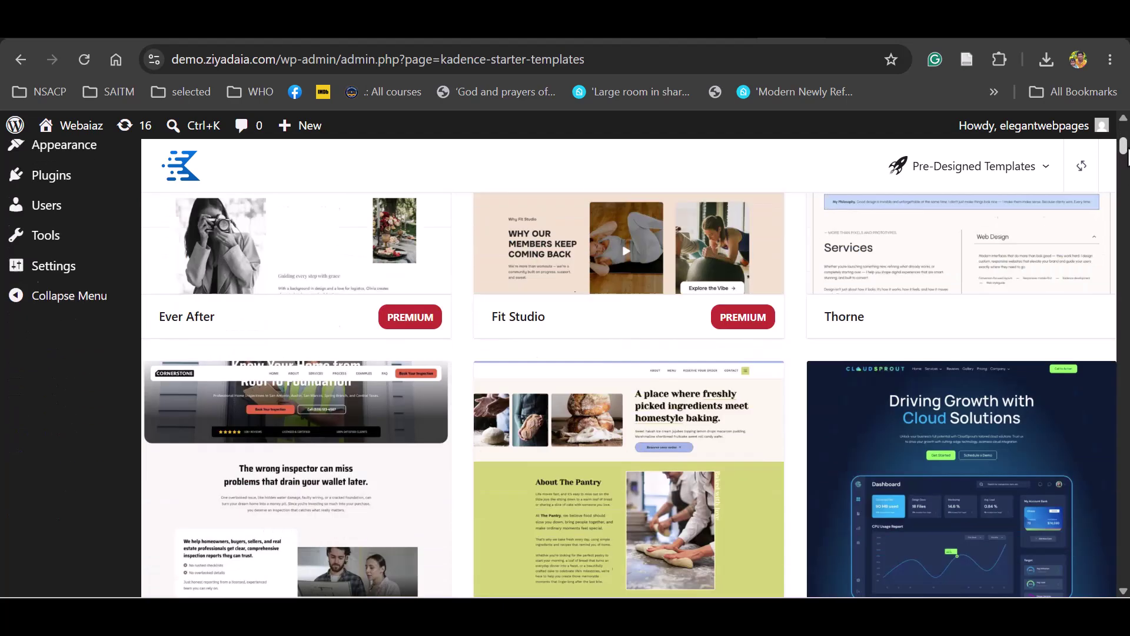
pyautogui.scroll(6, 629, 394)
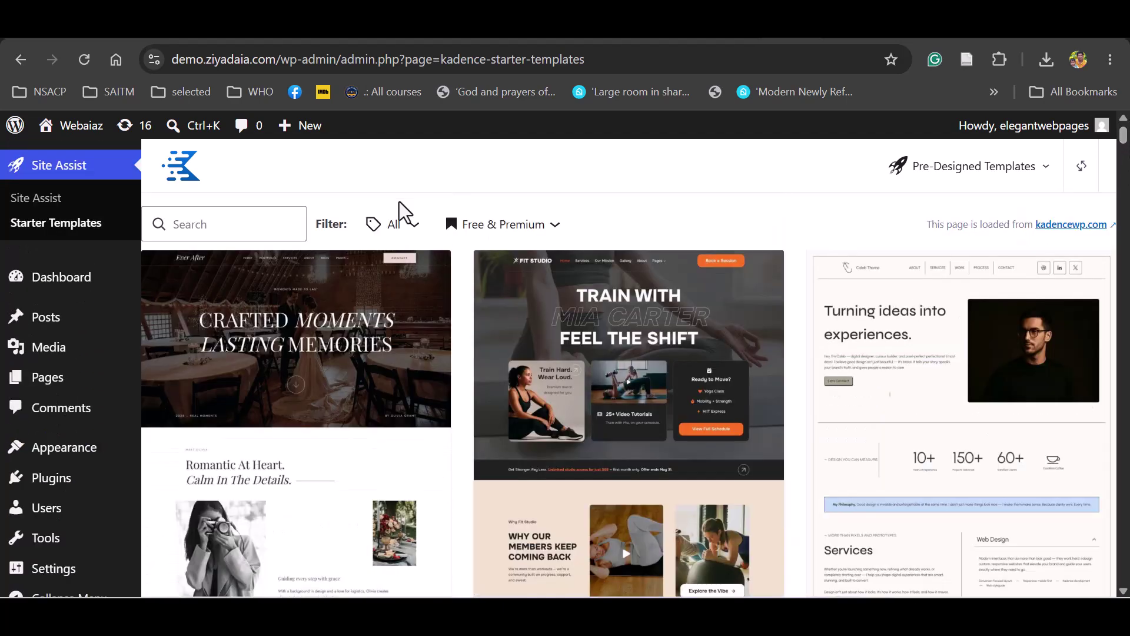
pyautogui.click(524, 231)
pyautogui.click(477, 338)
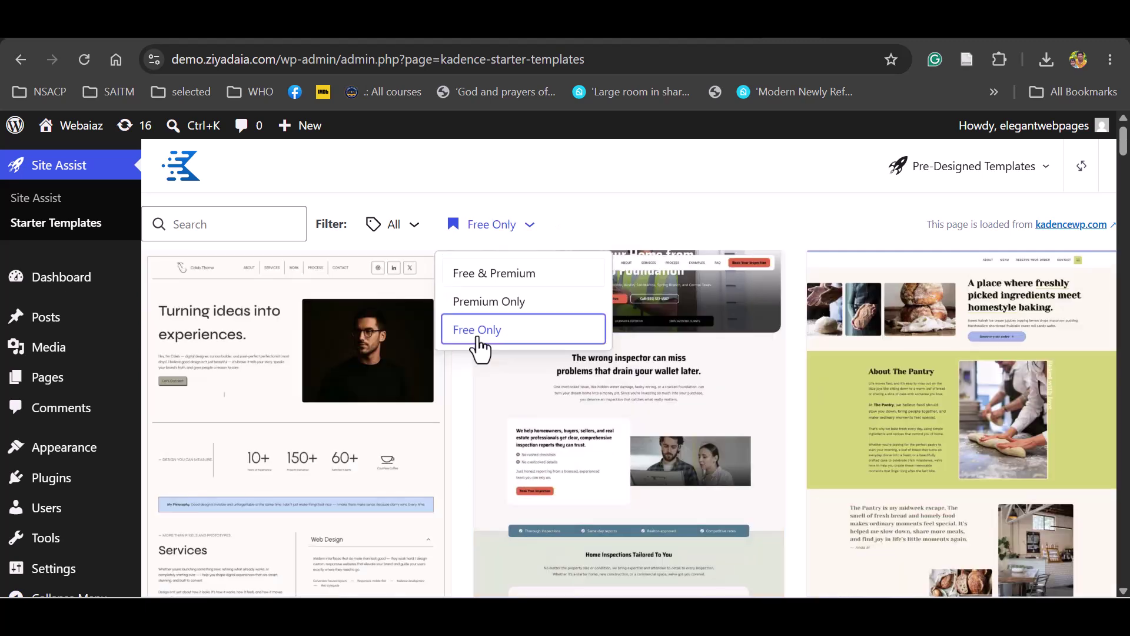
pyautogui.click(779, 164)
# Look through the free starter templates to compare the available designs
pyautogui.scroll(-3, 913, 166)
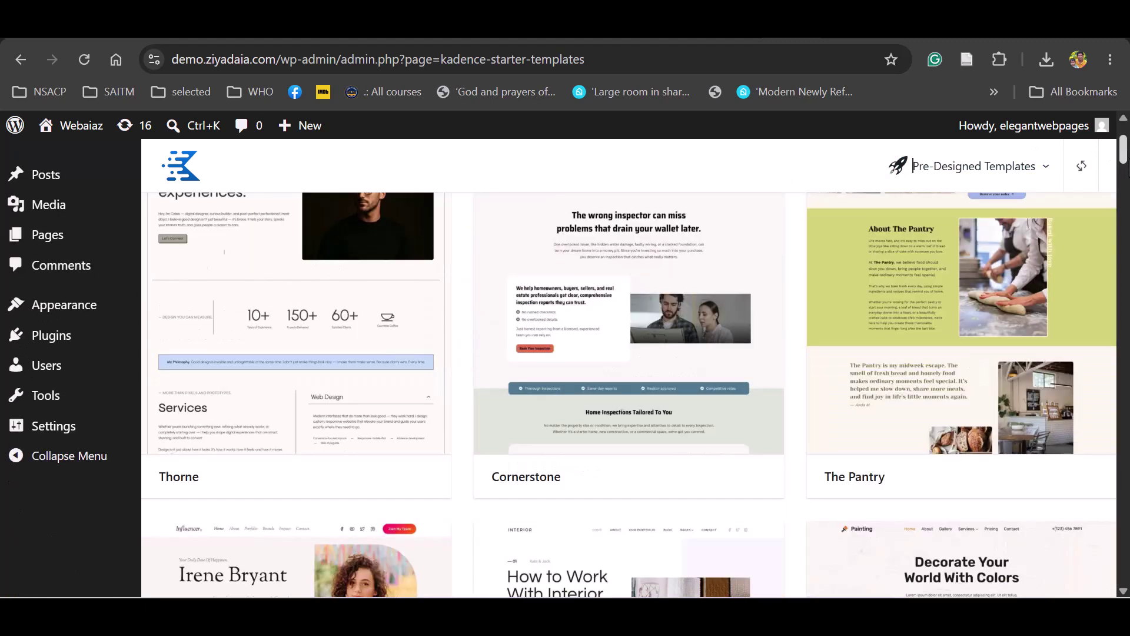
pyautogui.scroll(-6, 913, 166)
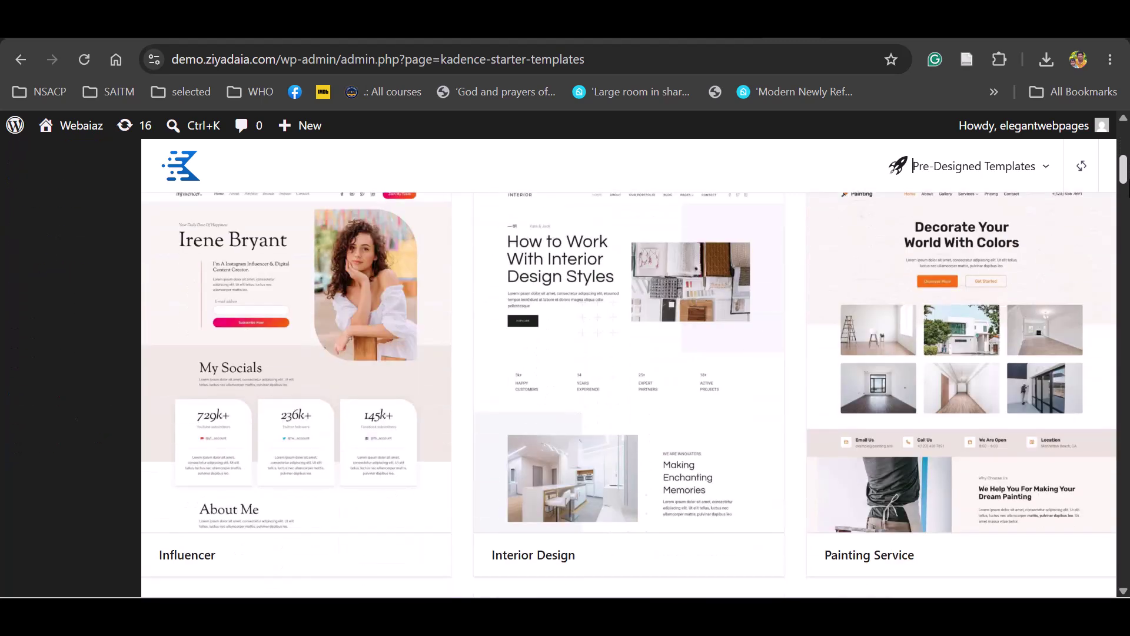
pyautogui.scroll(-2, 913, 166)
pyautogui.scroll(-6, 913, 166)
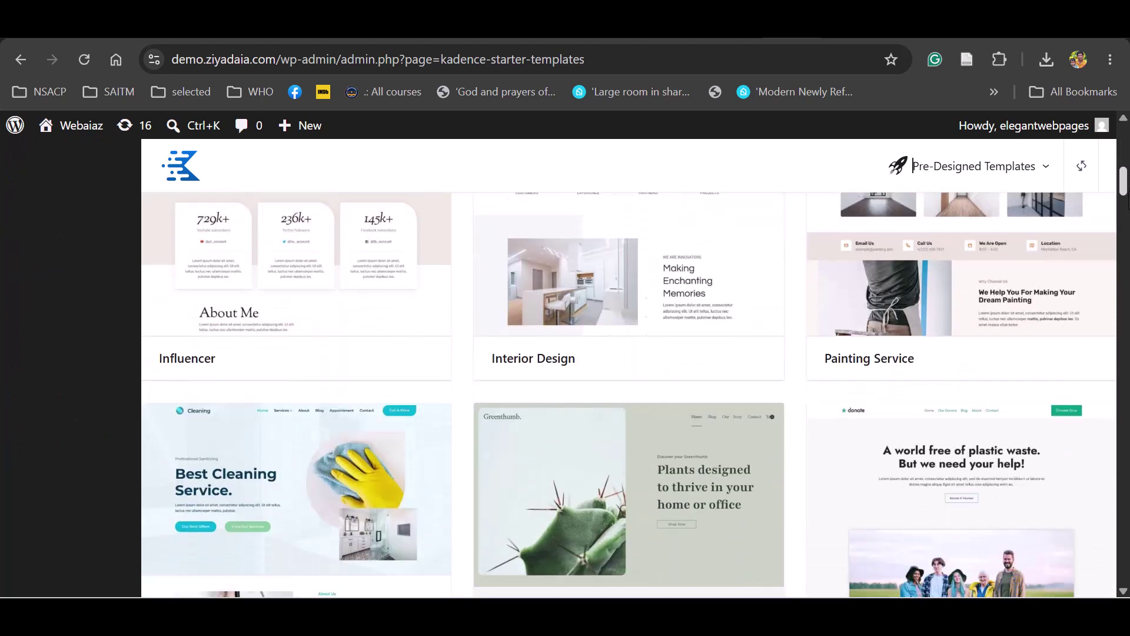
pyautogui.scroll(-6, 913, 166)
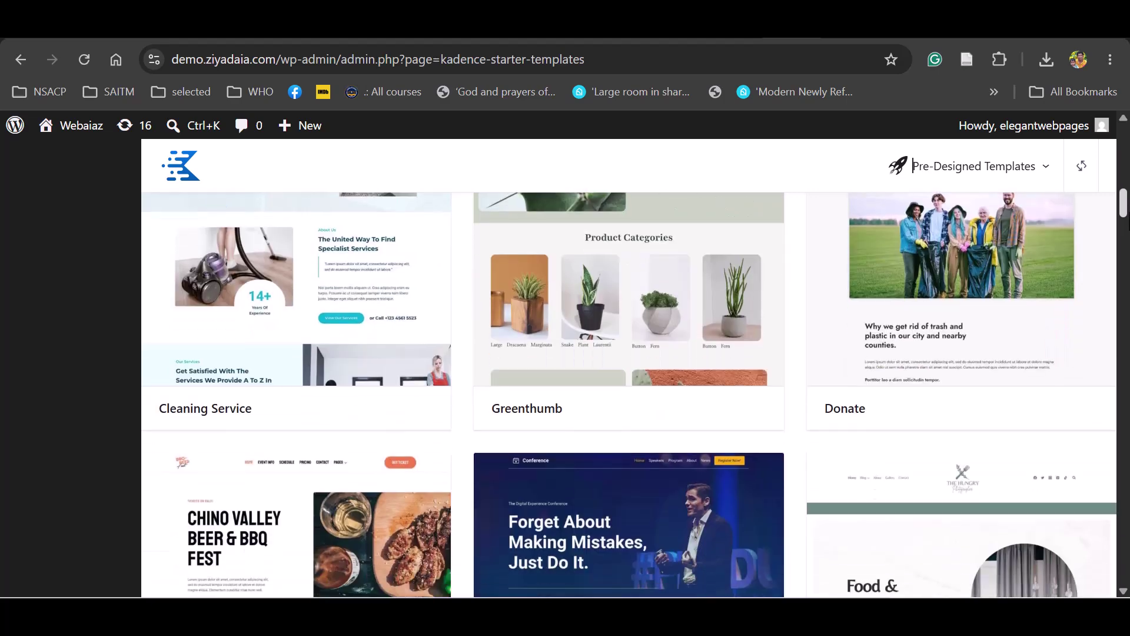
pyautogui.scroll(-15, 913, 166)
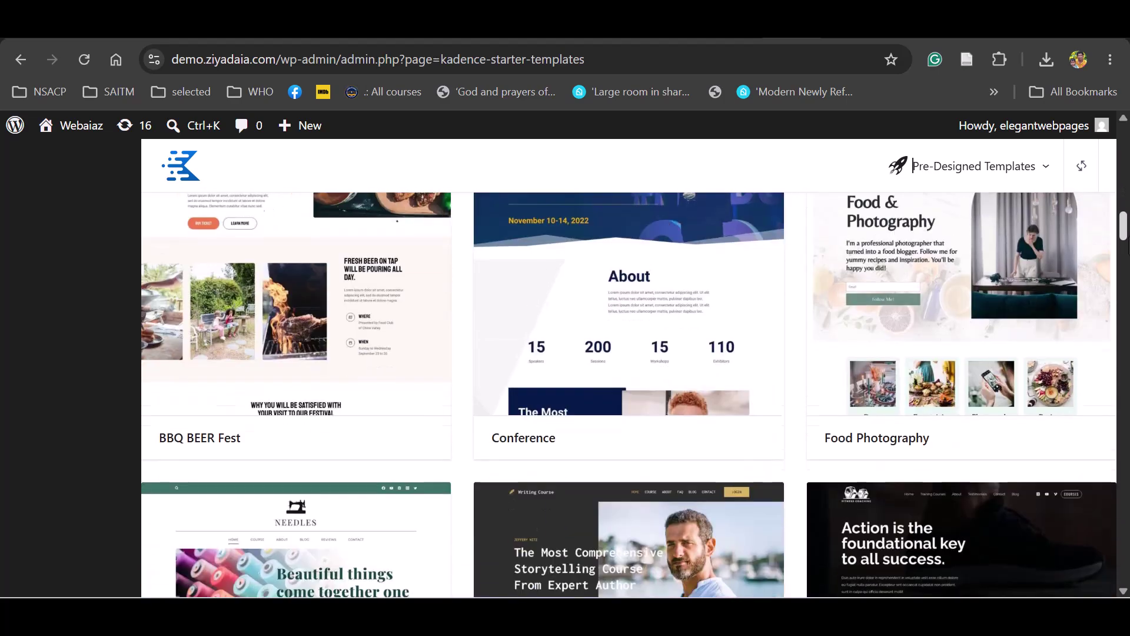
pyautogui.scroll(2, 913, 166)
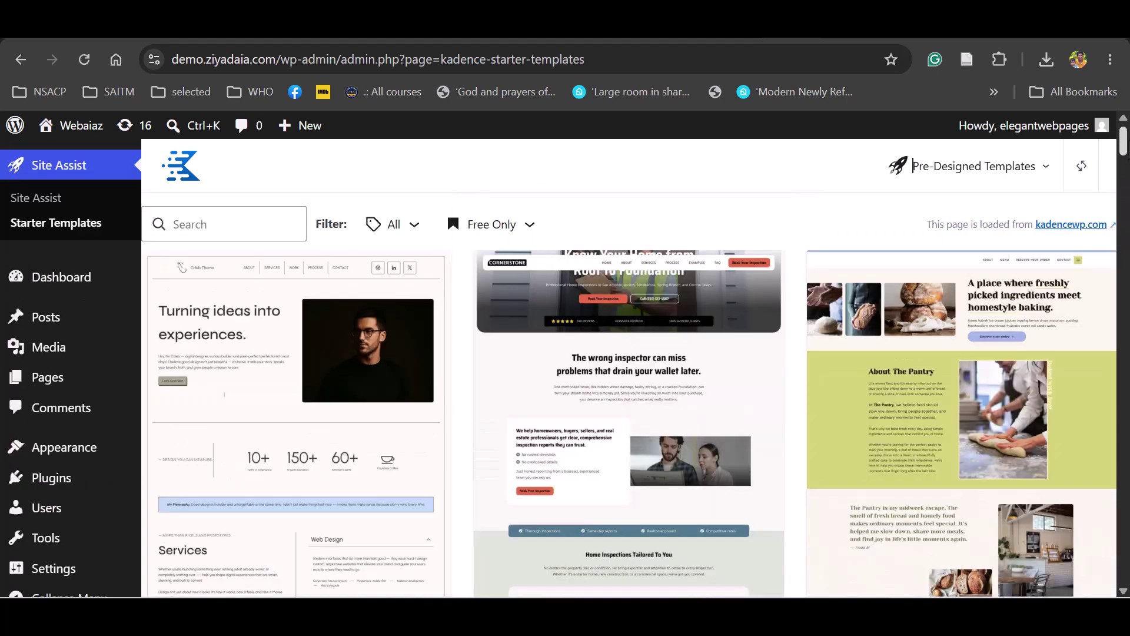
# Filter the free templates by the Course category and look through the designs
pyautogui.click(412, 227)
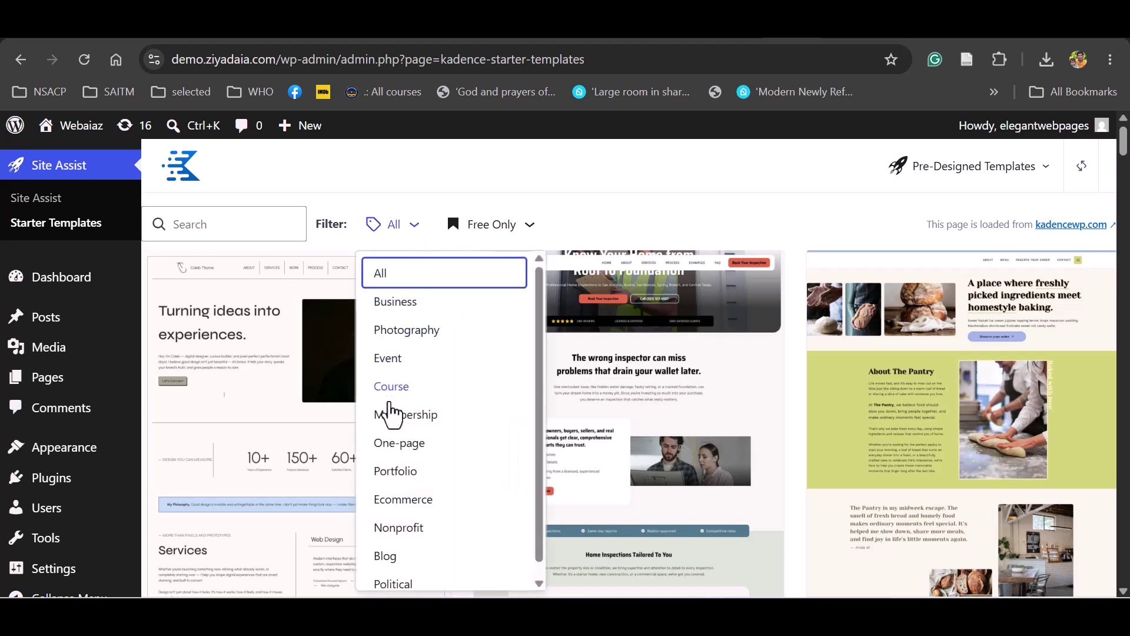
pyautogui.moveTo(540, 454); pyautogui.dragTo(542, 465)
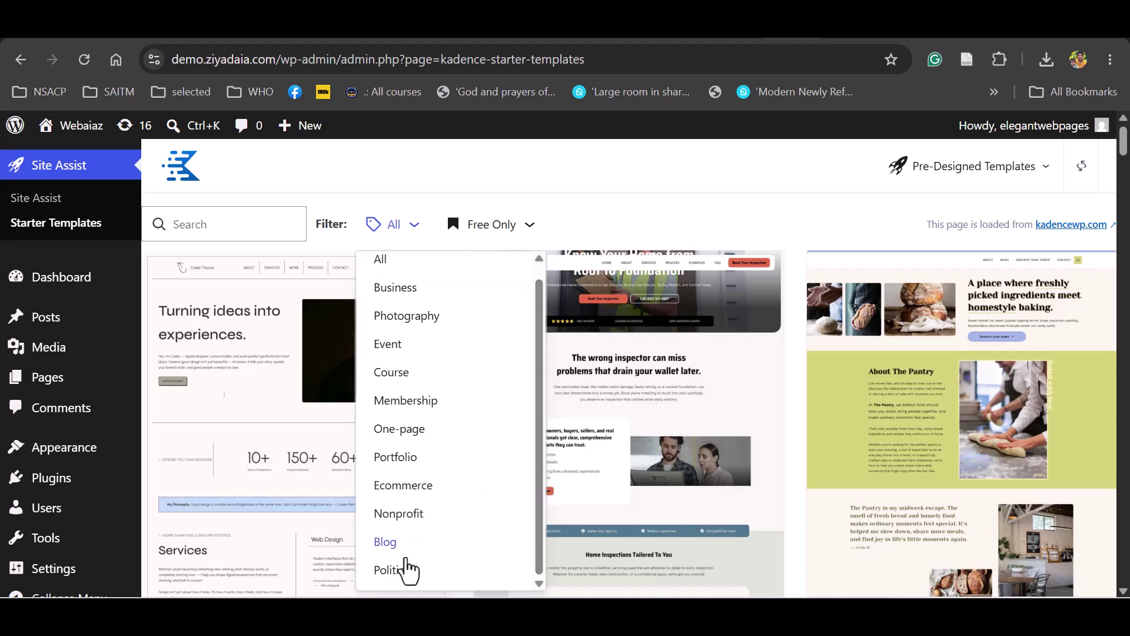
pyautogui.click(400, 377)
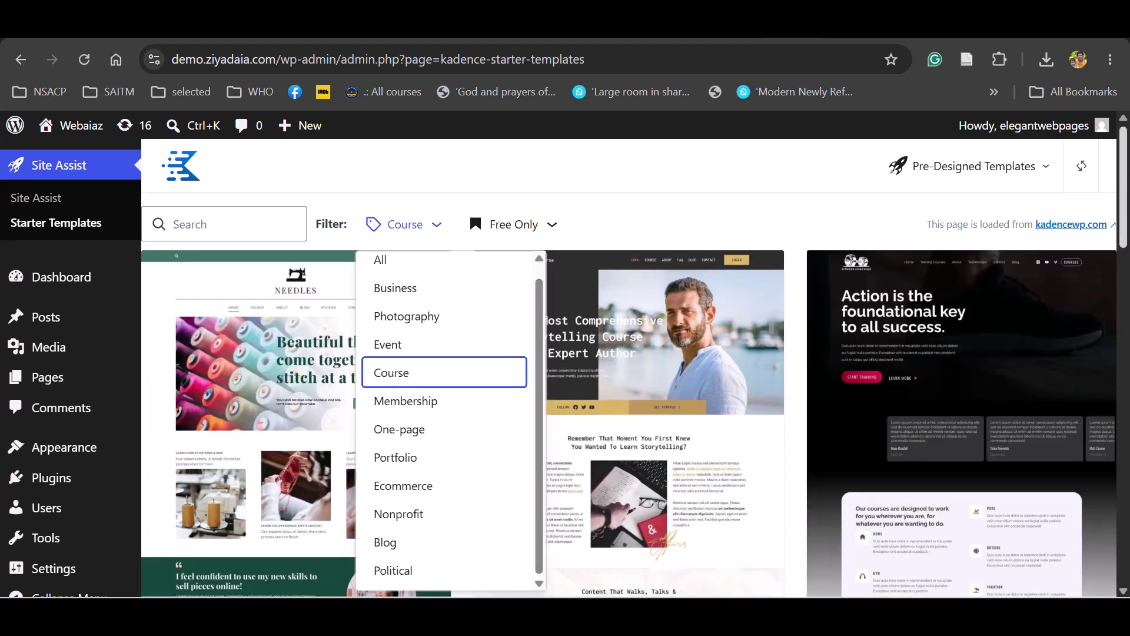
pyautogui.scroll(-2, 404, 389)
pyautogui.scroll(1, 562, 365)
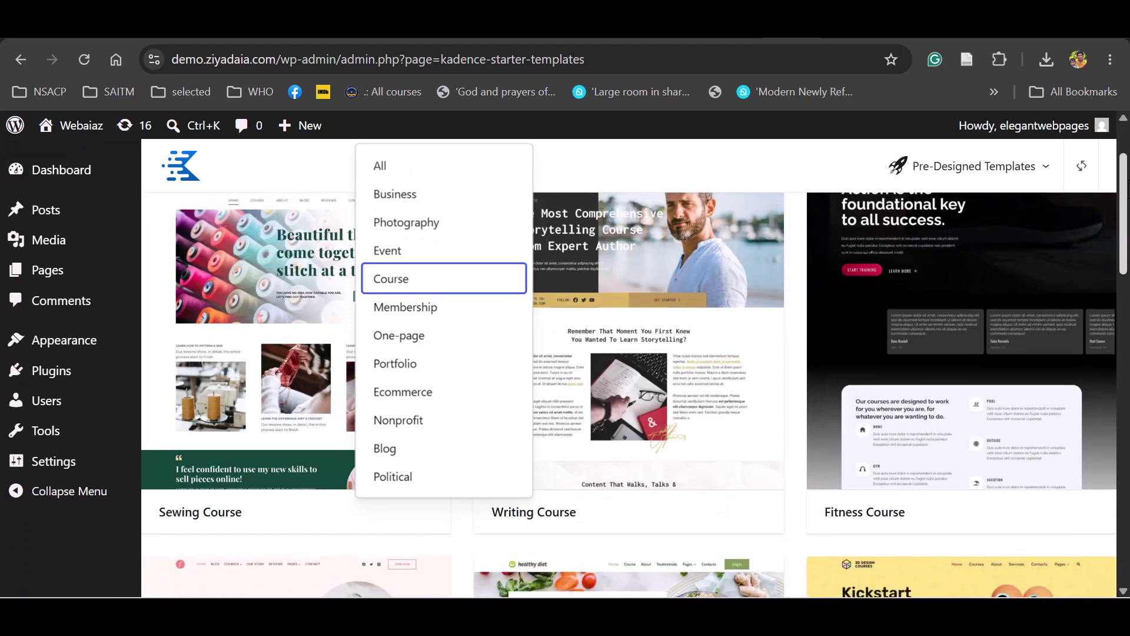
pyautogui.scroll(-6, 629, 365)
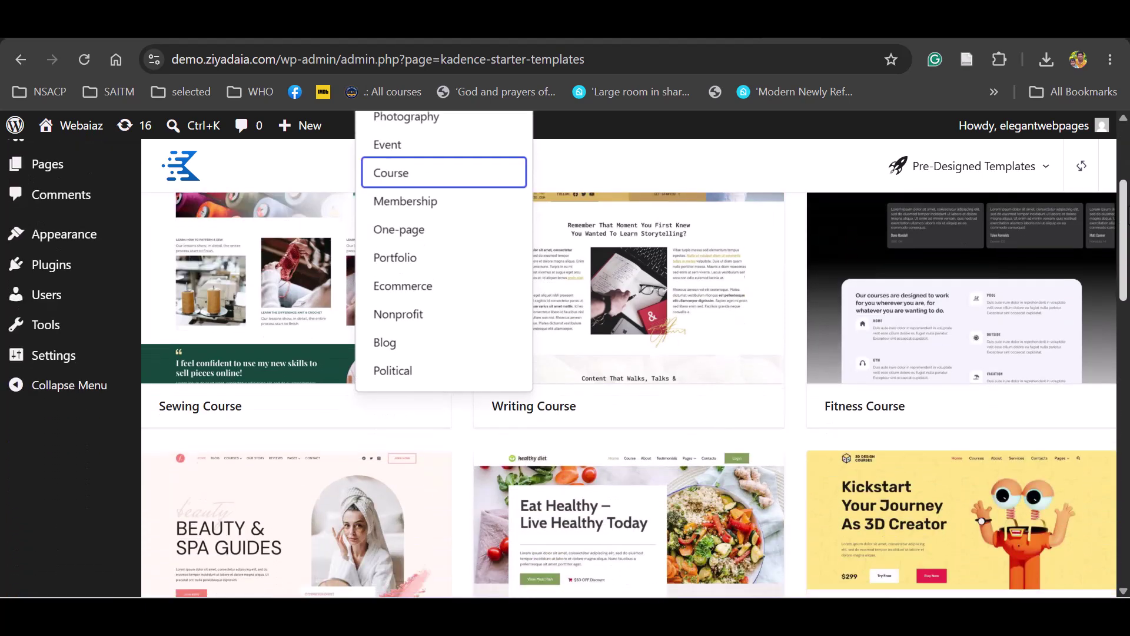
pyautogui.scroll(-5, 612, 288)
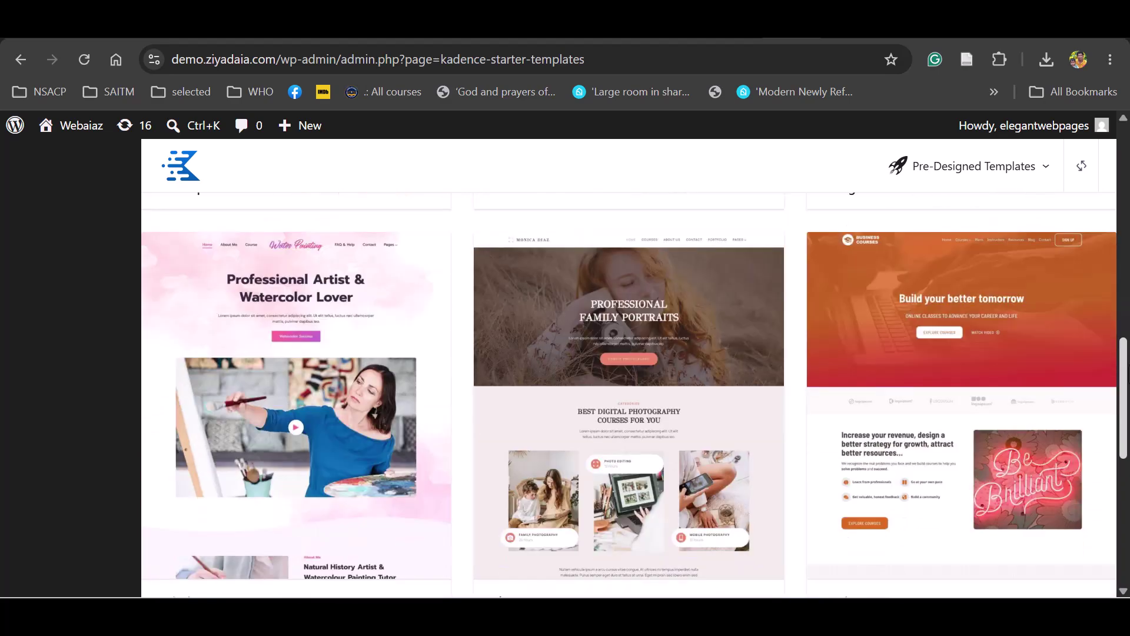
pyautogui.scroll(12, 613, 289)
# Switch the category filter to Ecommerce and look through the free shop designs
pyautogui.click(420, 379)
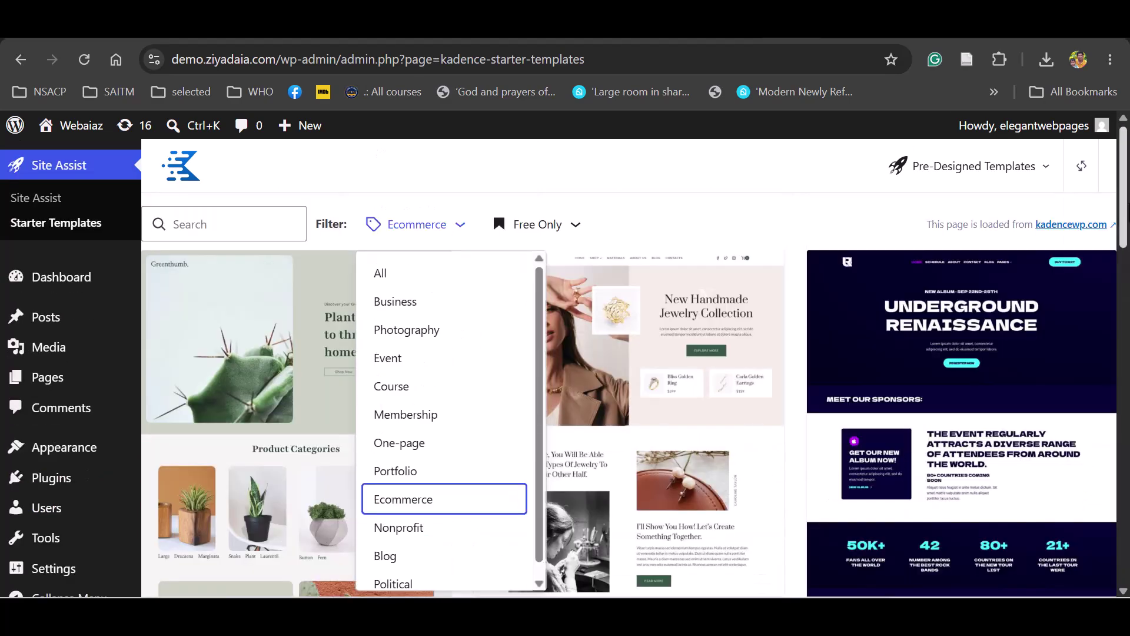
pyautogui.scroll(-8, 629, 365)
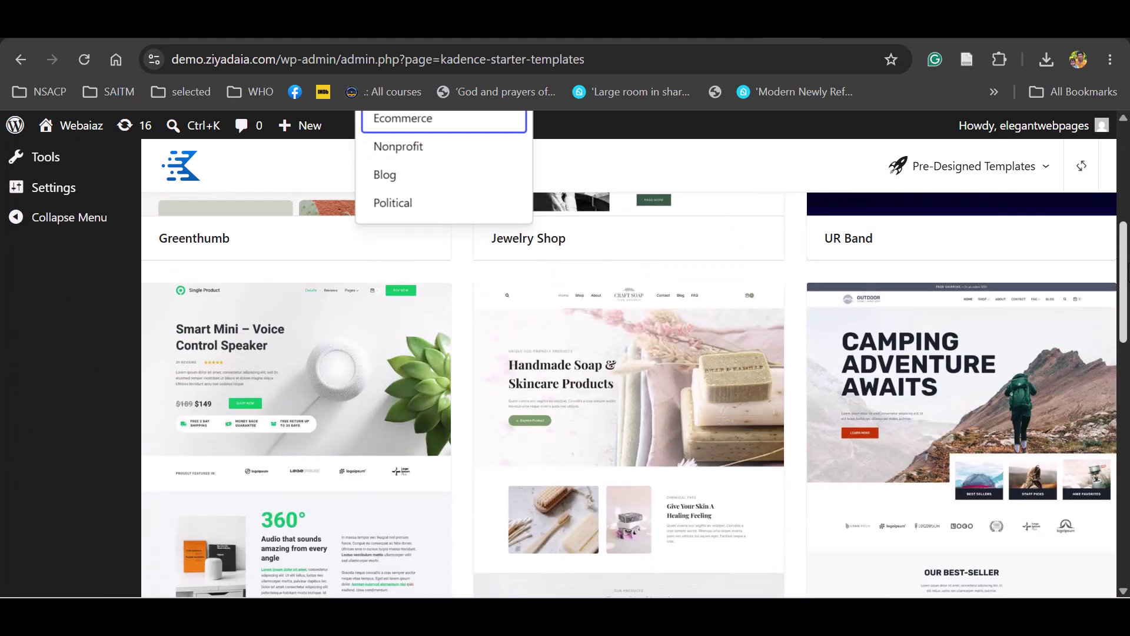
pyautogui.scroll(-1, 629, 365)
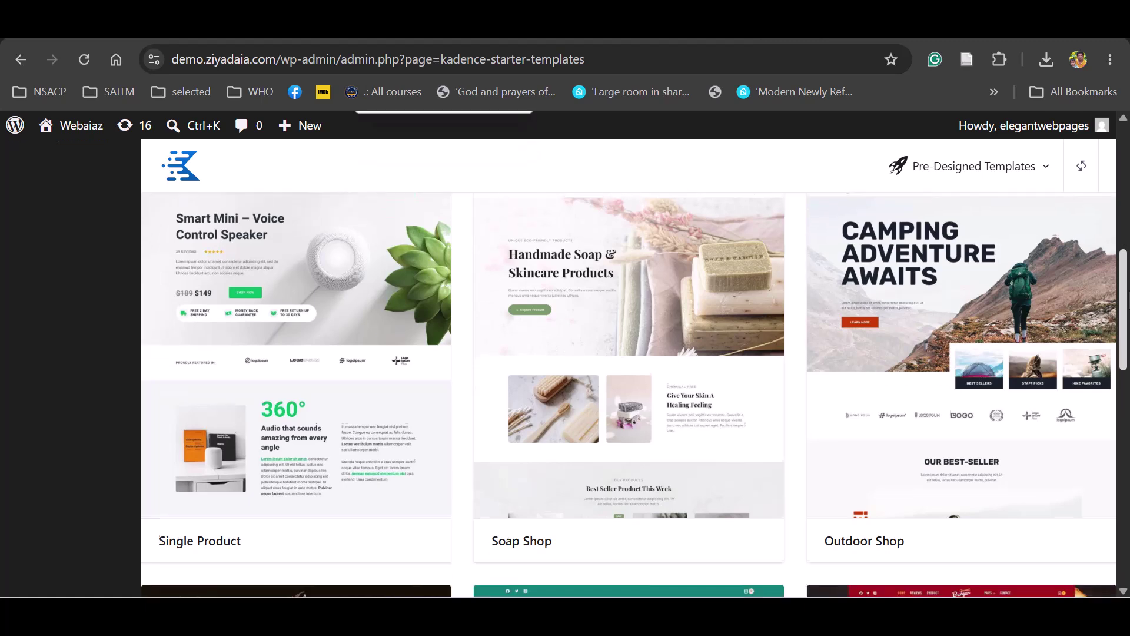
pyautogui.scroll(-6, 629, 365)
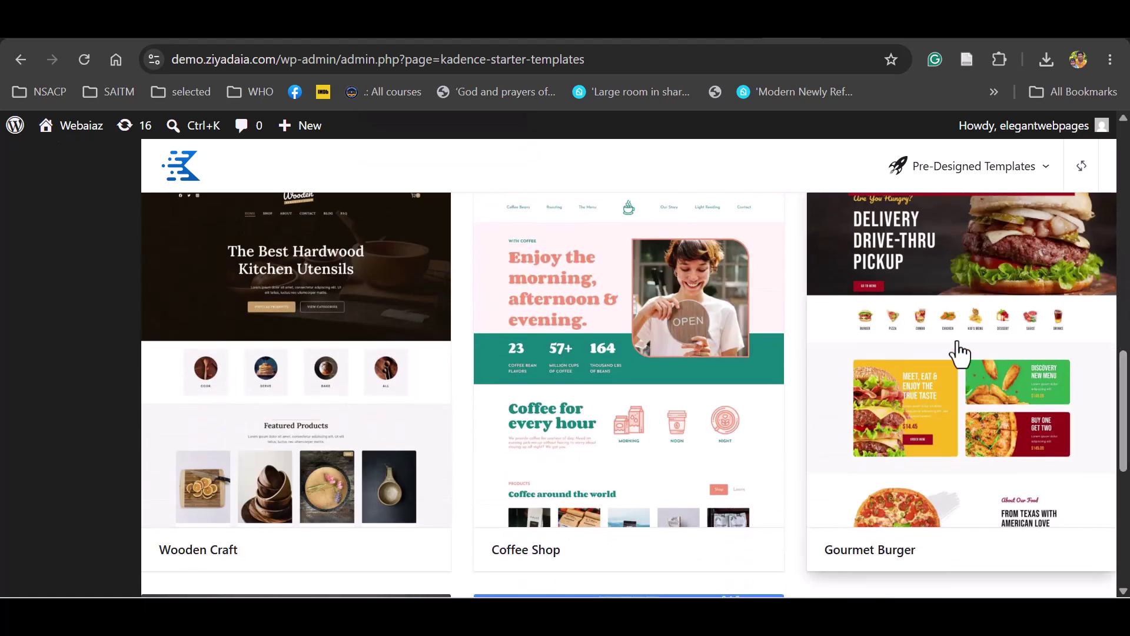
pyautogui.scroll(15, 824, 235)
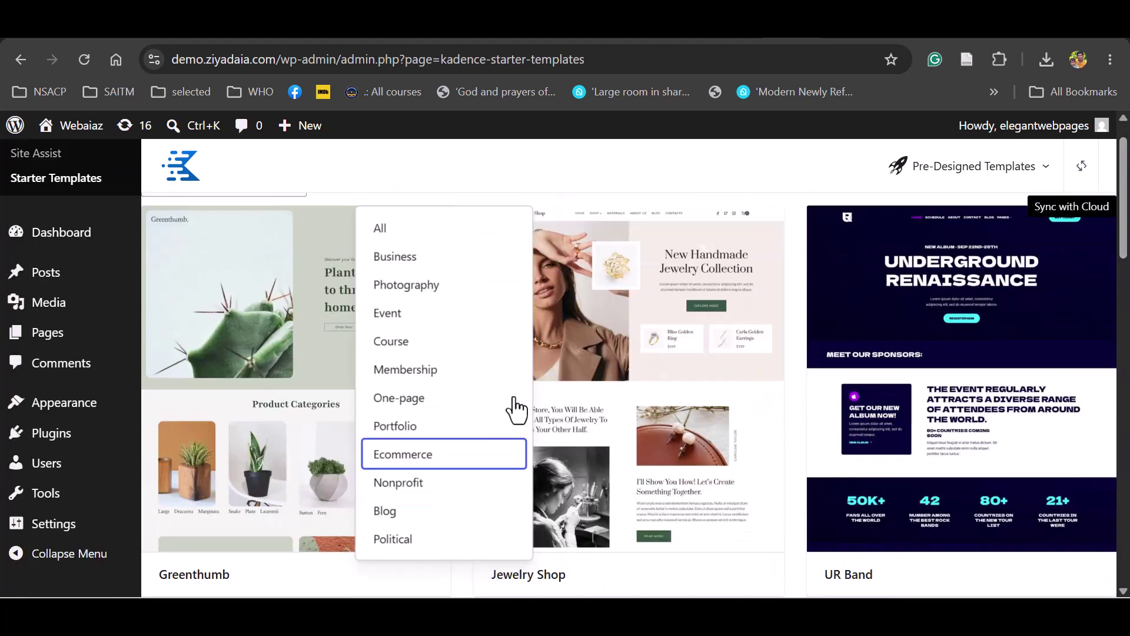
# Check the templates in the Blog category and reset the category filter to All
pyautogui.click(387, 513)
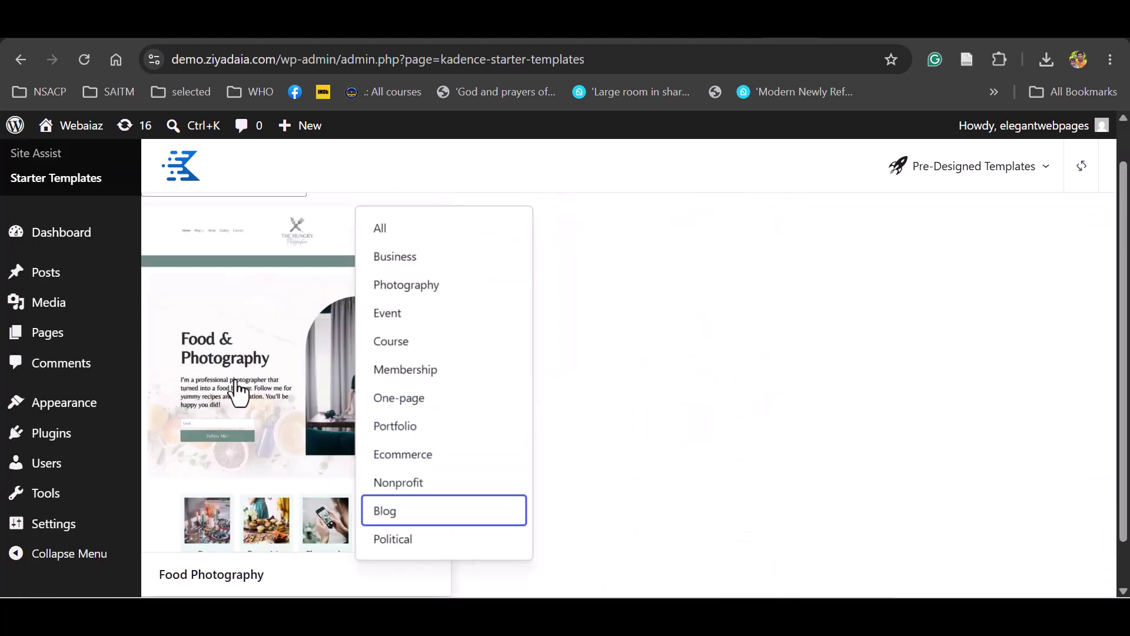
pyautogui.click(379, 227)
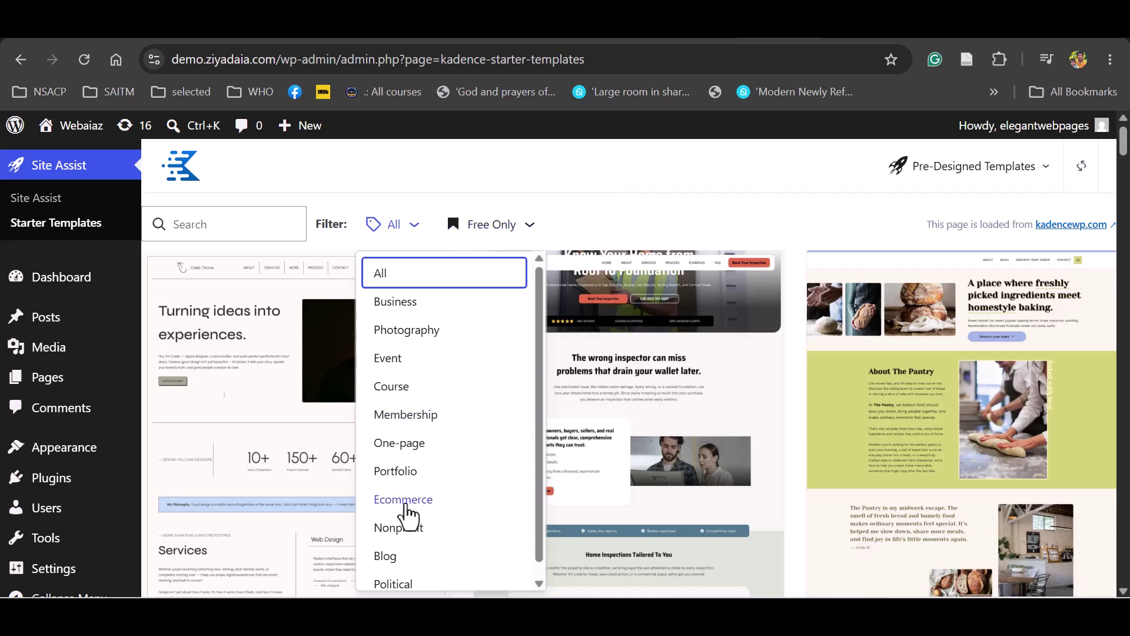
# Filter the free templates by Ecommerce and choose the Wooden Craft template
pyautogui.click(399, 506)
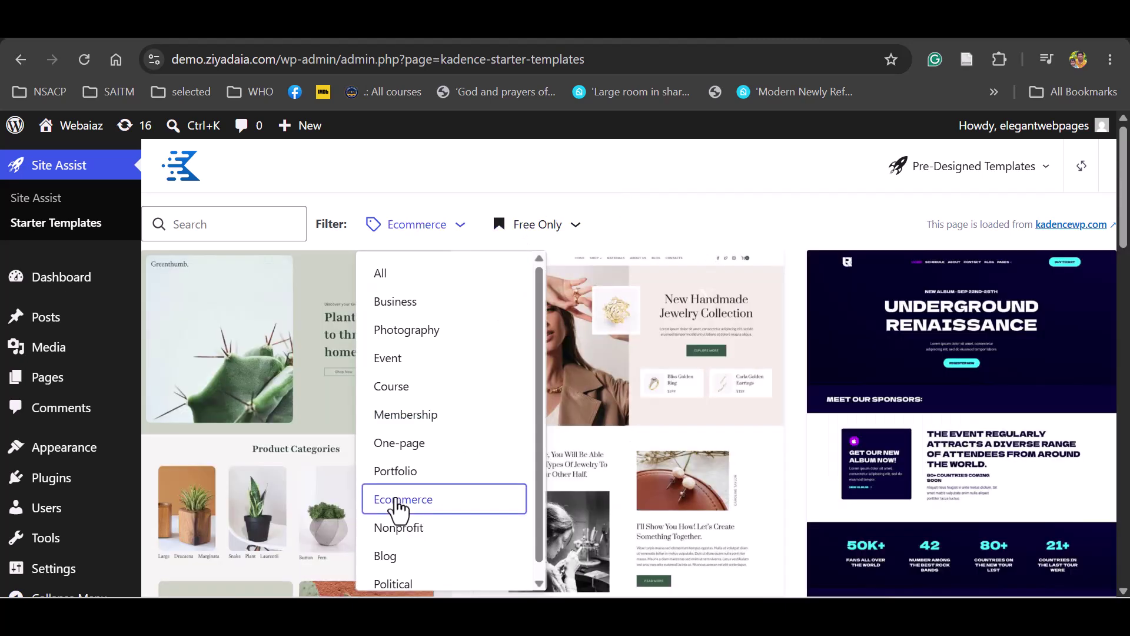
pyautogui.scroll(-12, 708, 187)
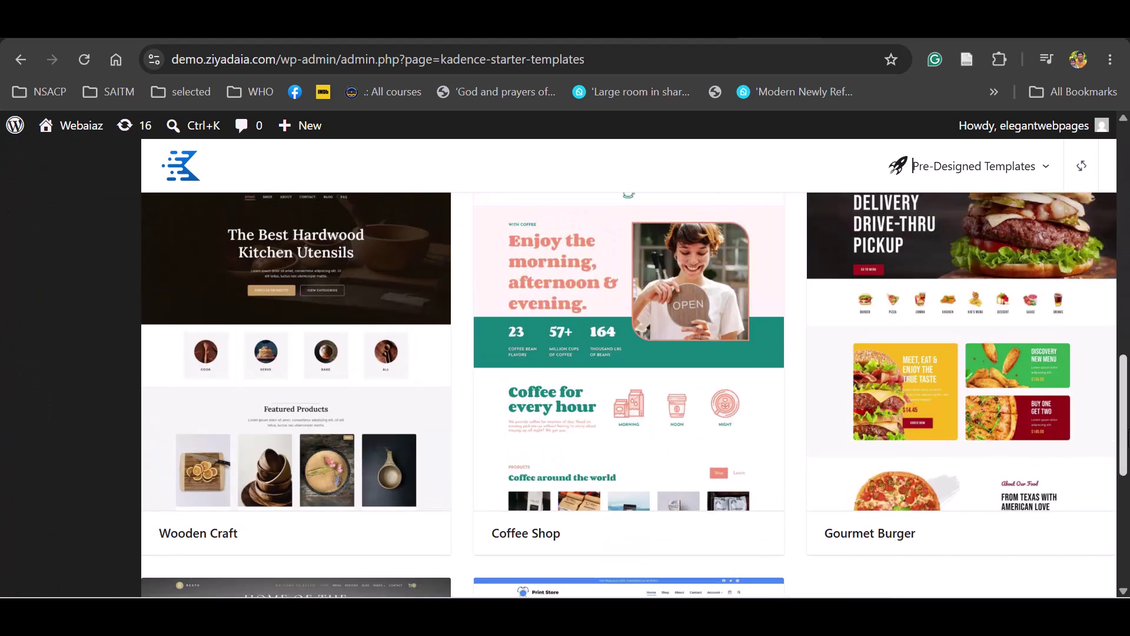
pyautogui.click(321, 352)
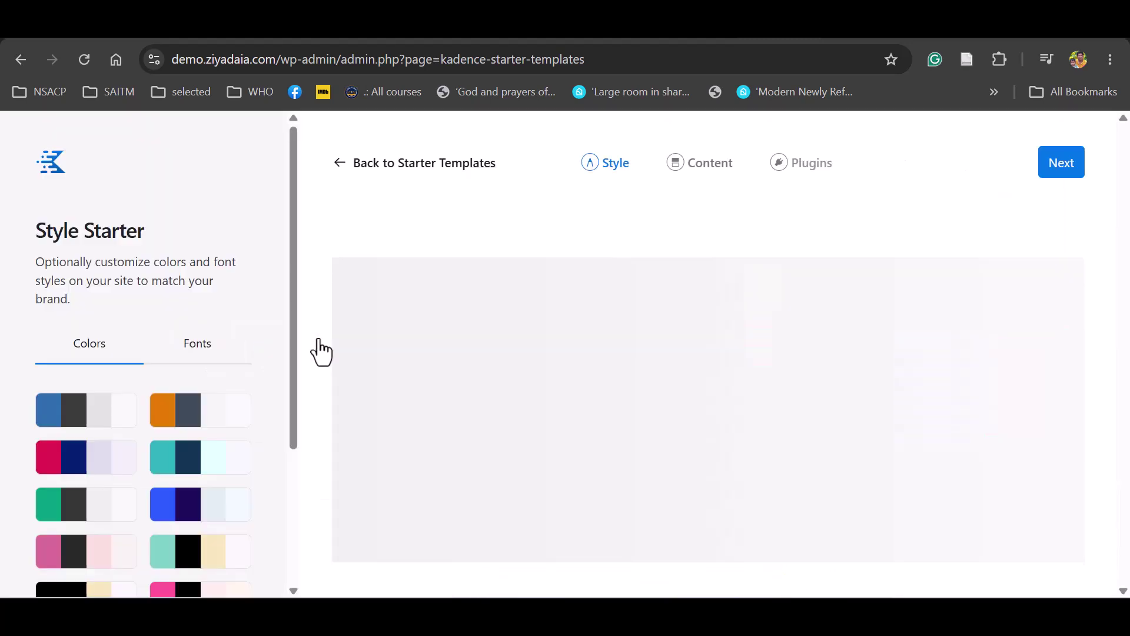
# Try several color palettes on the Wooden Craft template, finishing with the crimson and navy palette
pyautogui.moveTo(294, 352); pyautogui.dragTo(289, 400)
pyautogui.click(172, 354)
pyautogui.click(176, 436)
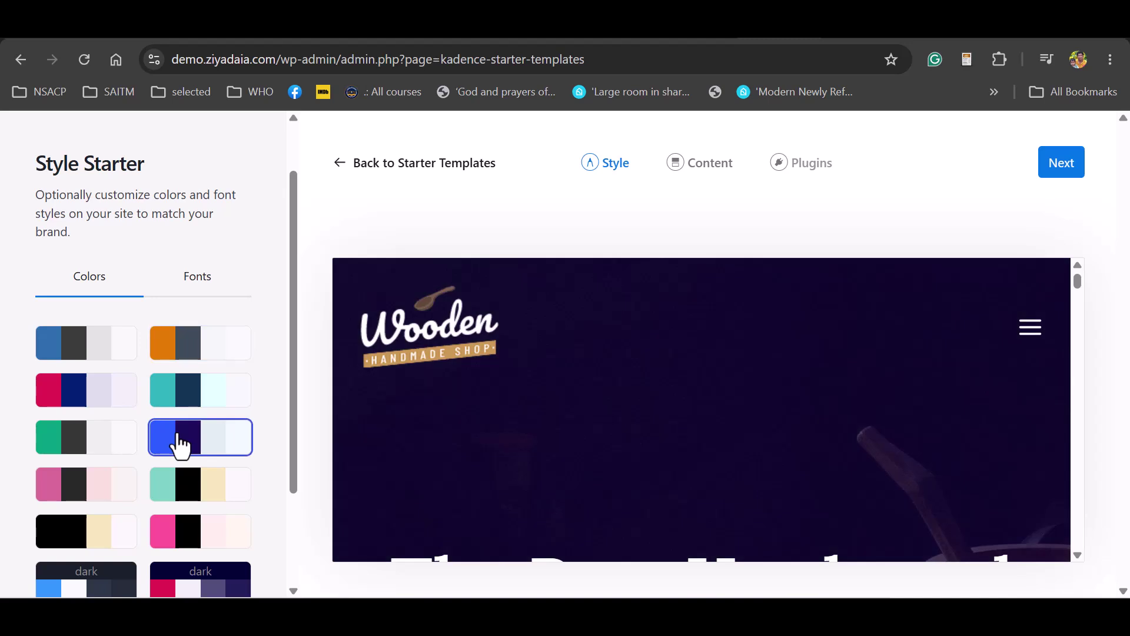
pyautogui.click(173, 535)
pyautogui.click(89, 483)
pyautogui.click(51, 394)
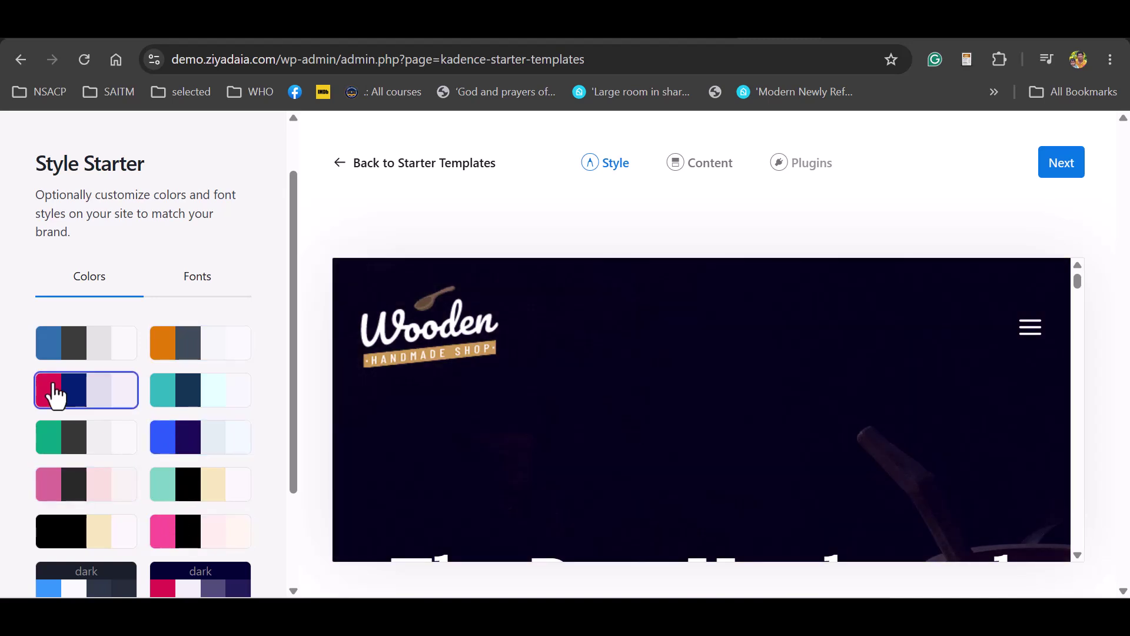
# Clear the color palette selection so the Wooden Craft template uses its default colors
pyautogui.moveTo(293, 392); pyautogui.dragTo(293, 472)
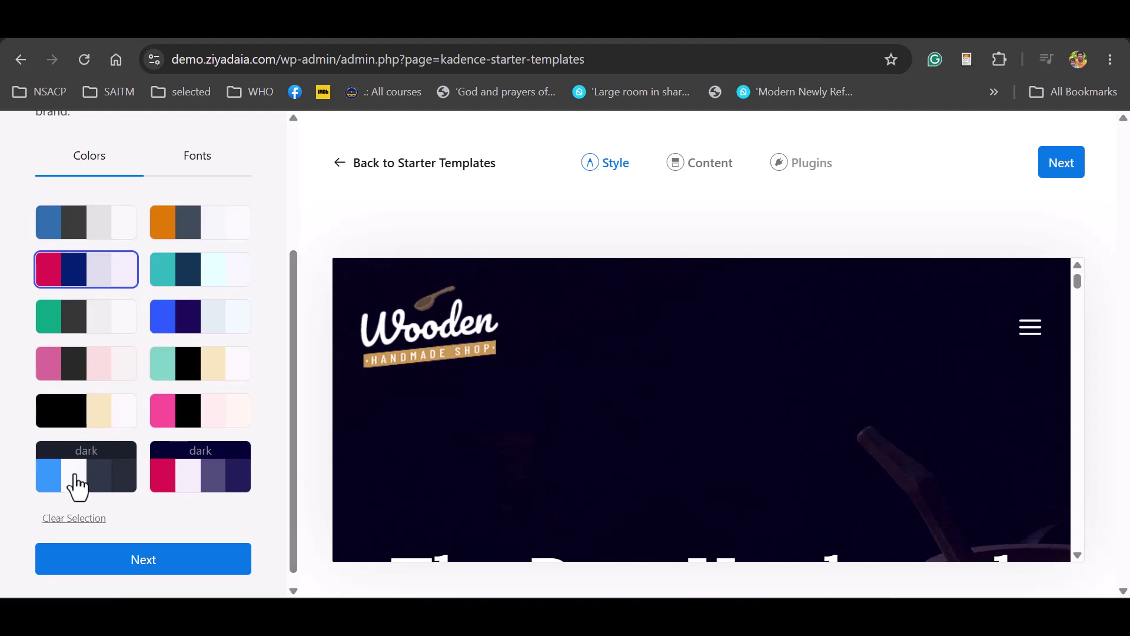
pyautogui.click(66, 518)
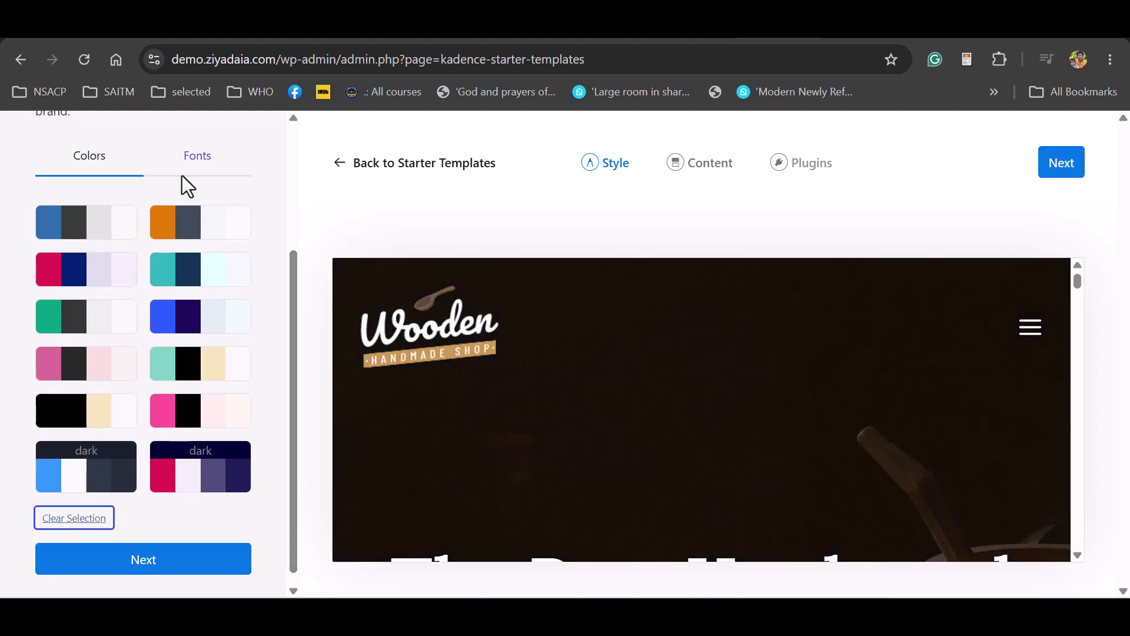
# Try the Oswald & Open Sans, Libre Franklin & Libre Baskerville and Playfair Display & Raleway font pairs, and clear the font selection
pyautogui.click(198, 158)
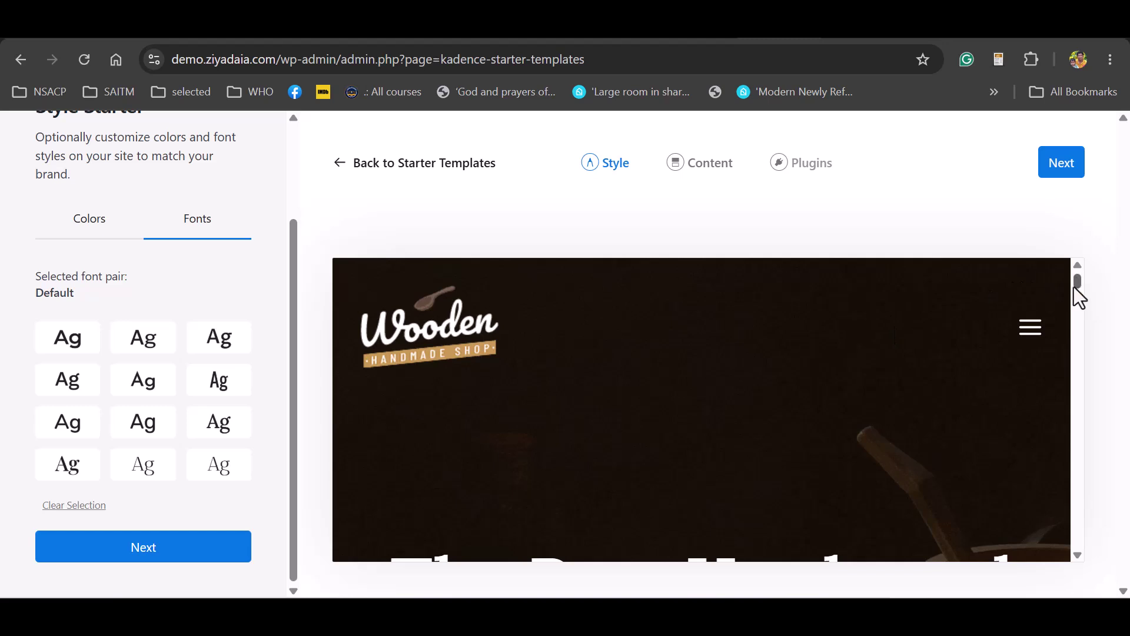
pyautogui.moveTo(1074, 288); pyautogui.dragTo(1079, 298)
pyautogui.click(227, 389)
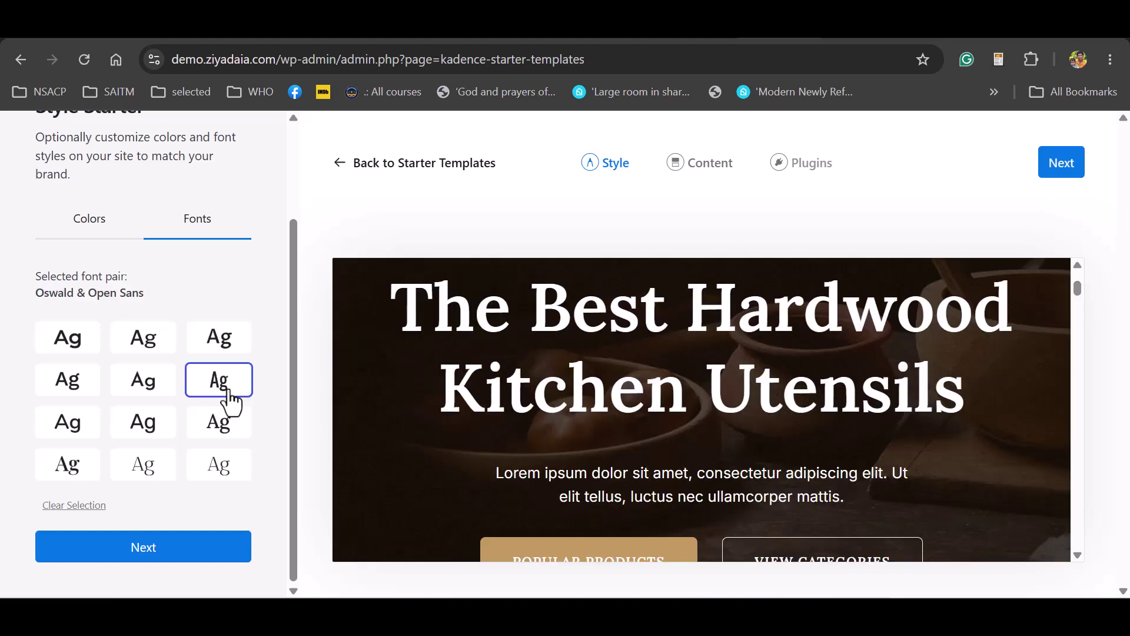
pyautogui.click(142, 351)
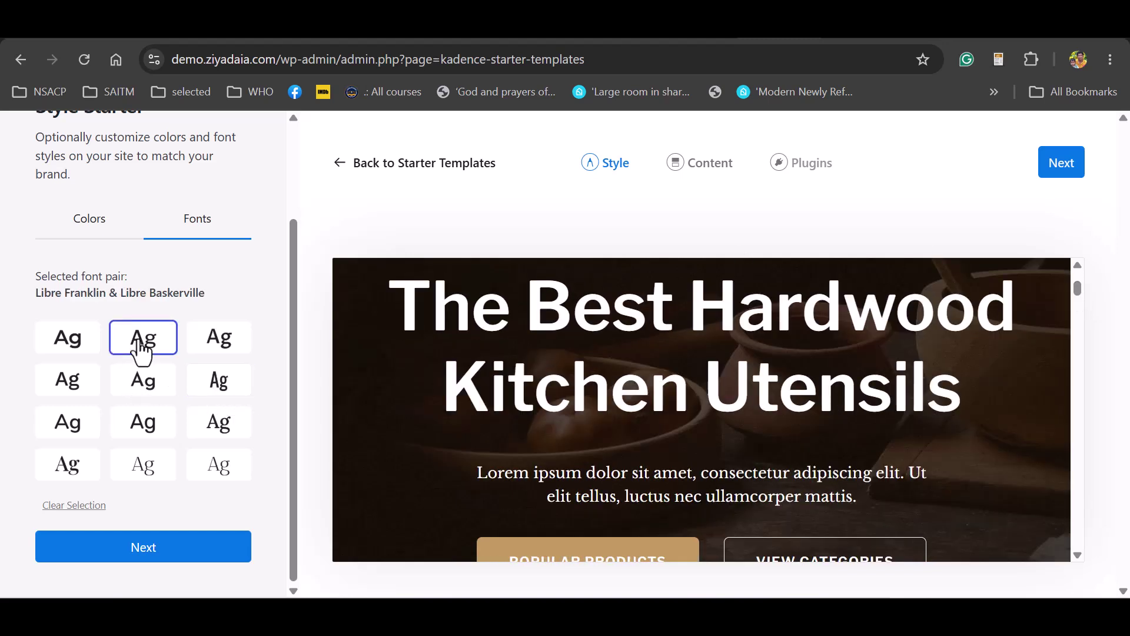
pyautogui.click(72, 466)
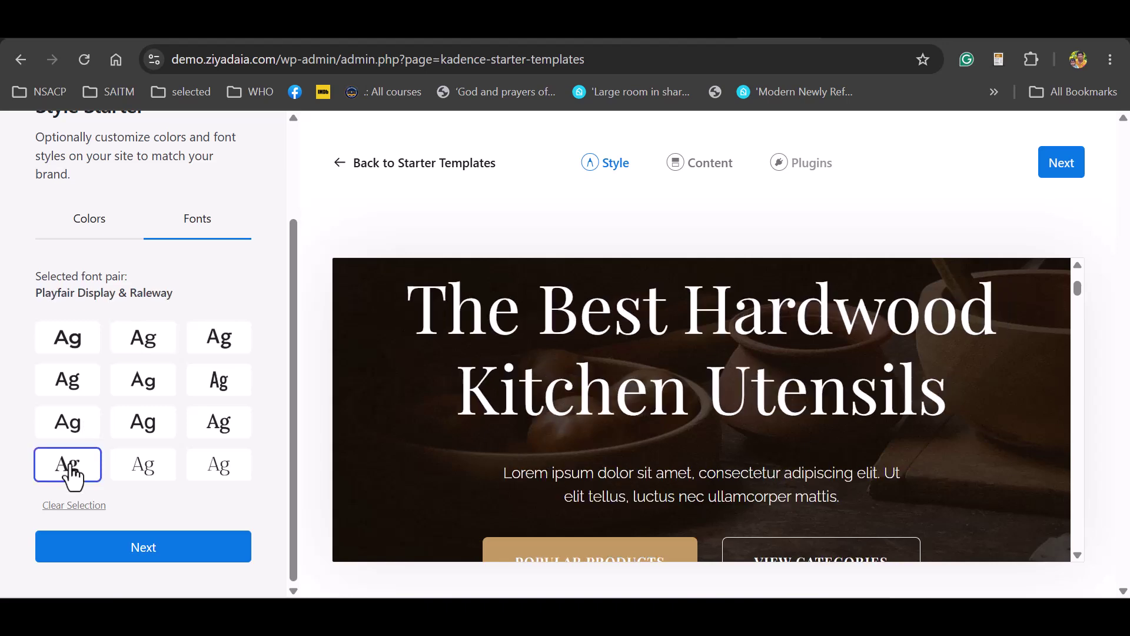
pyautogui.click(68, 507)
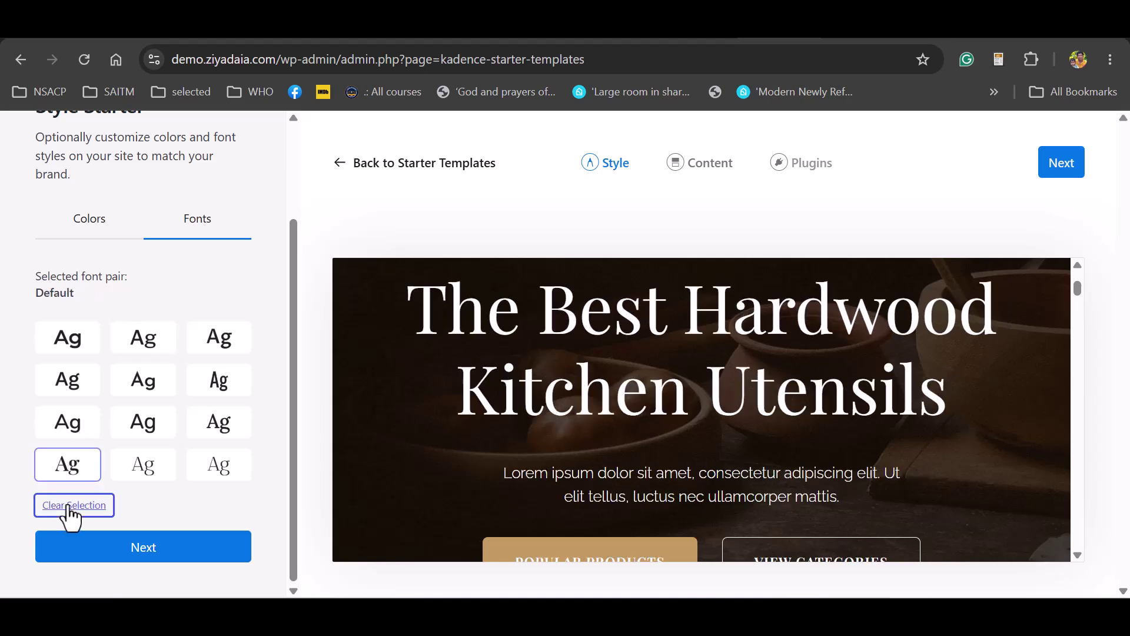
# Import the full site with customizer settings and widgets, along with the required Kadence Blocks and WooCommerce plugins
pyautogui.click(132, 551)
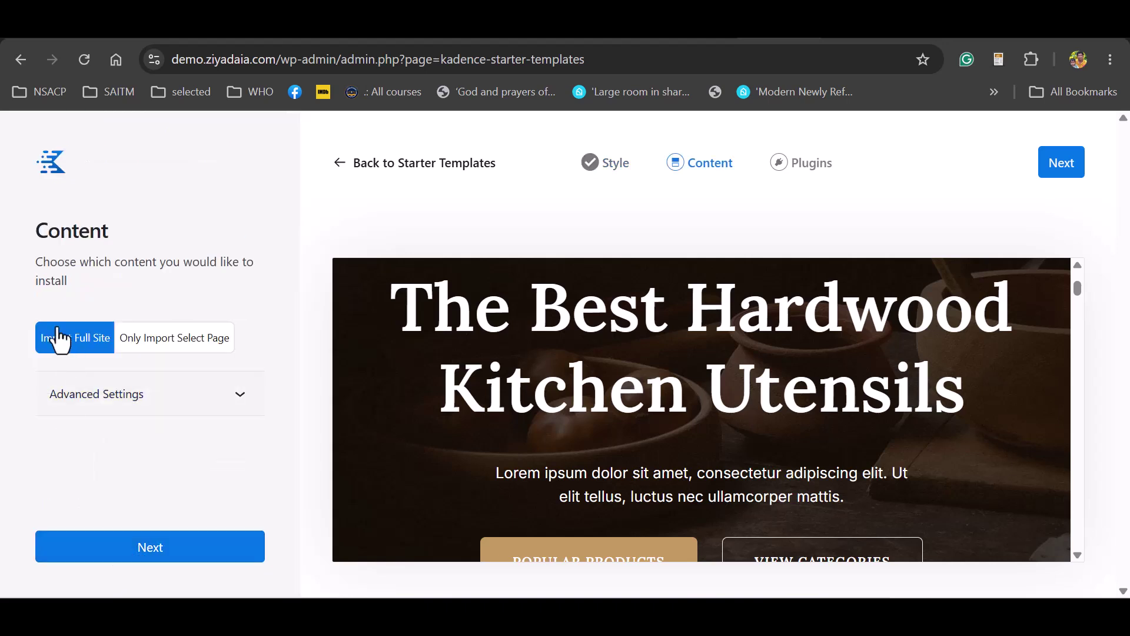
pyautogui.click(135, 386)
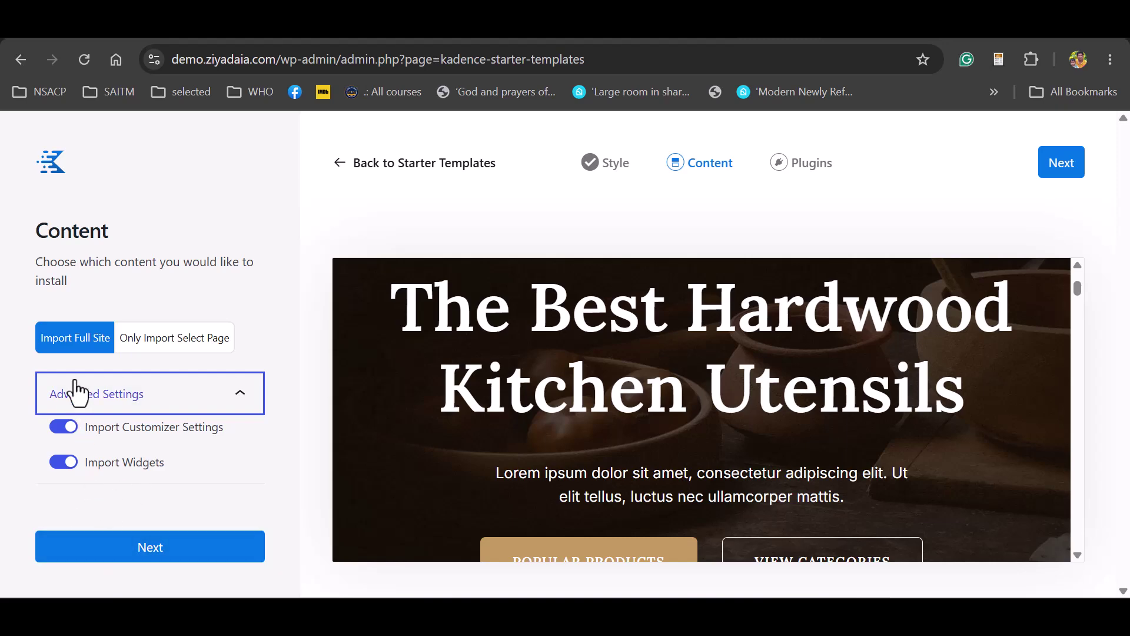
pyautogui.click(141, 539)
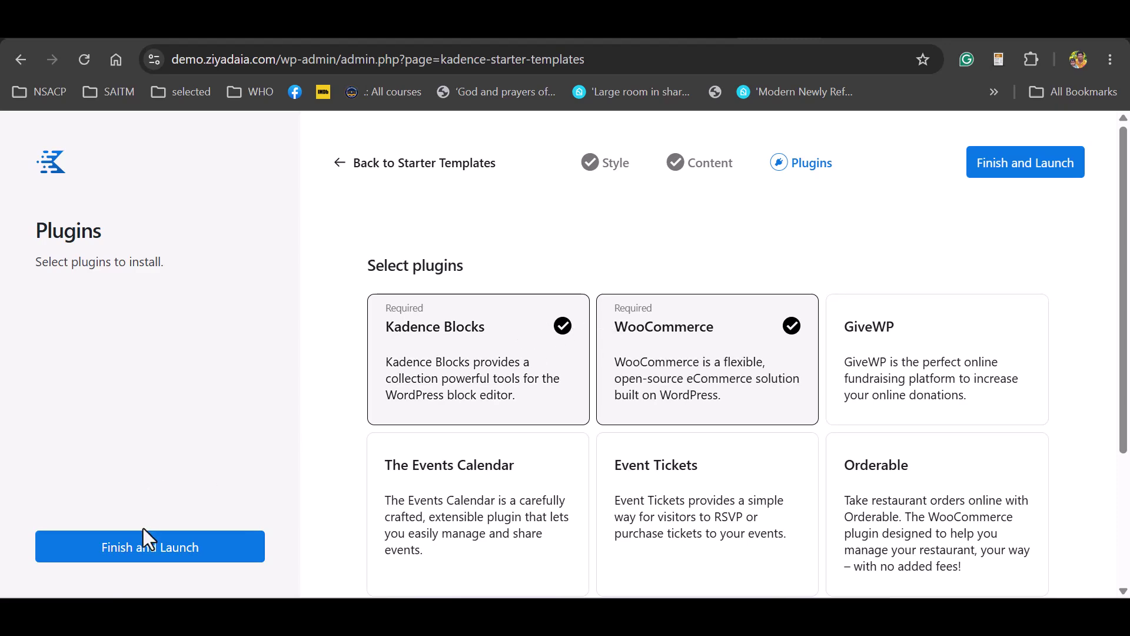
pyautogui.click(145, 548)
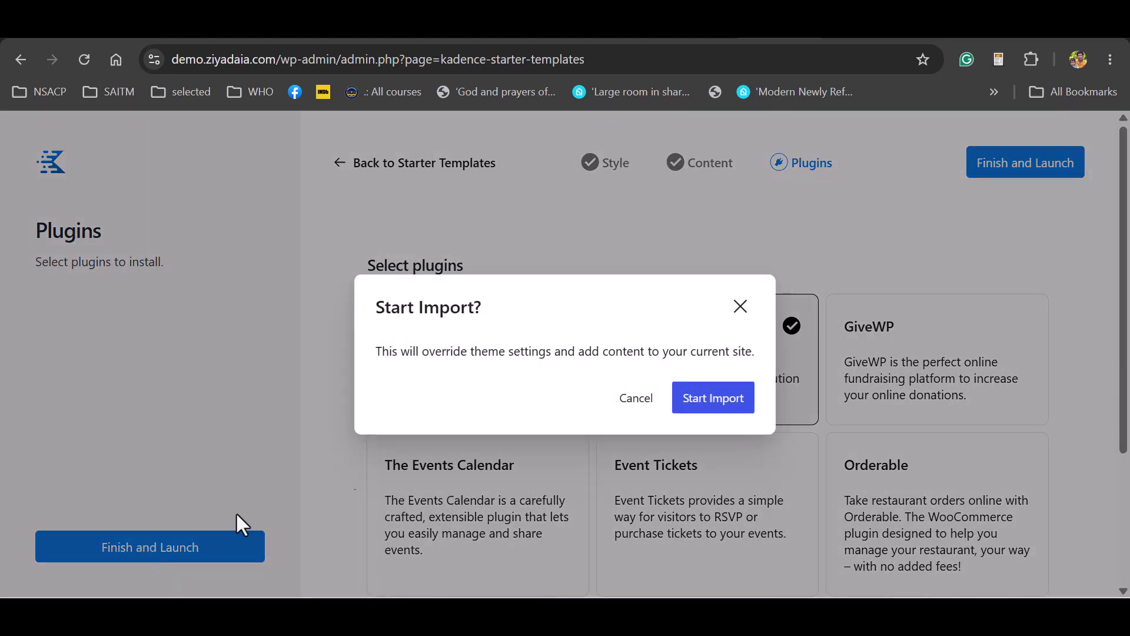
pyautogui.click(697, 405)
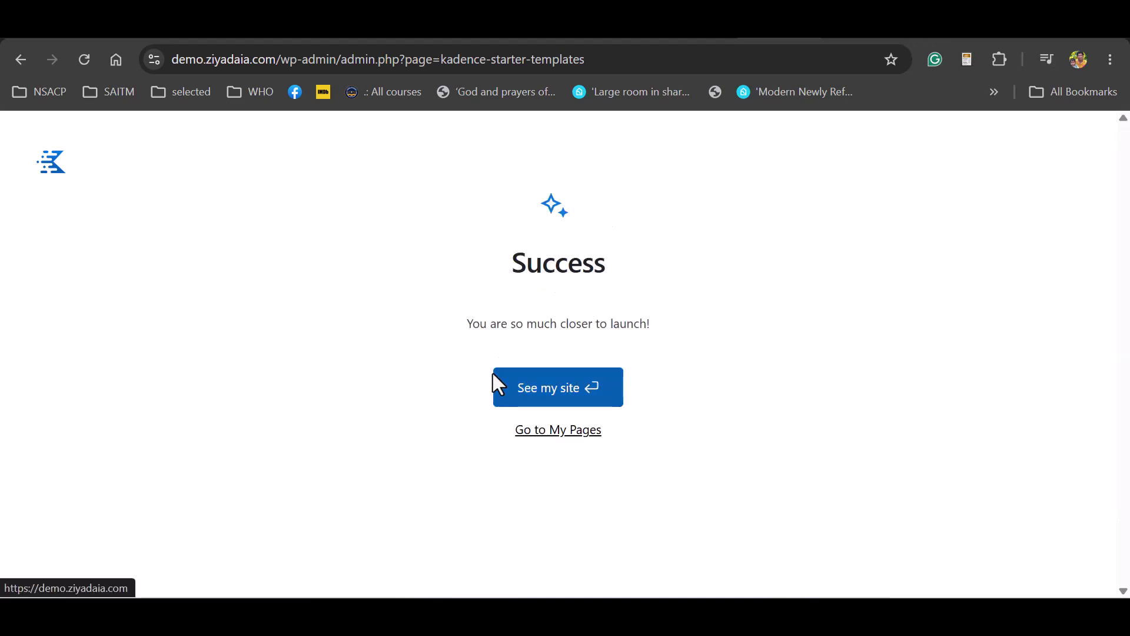
# Open the imported site and look through its home page and the products on the Shop page
pyautogui.click(536, 395)
pyautogui.scroll(-15, 536, 397)
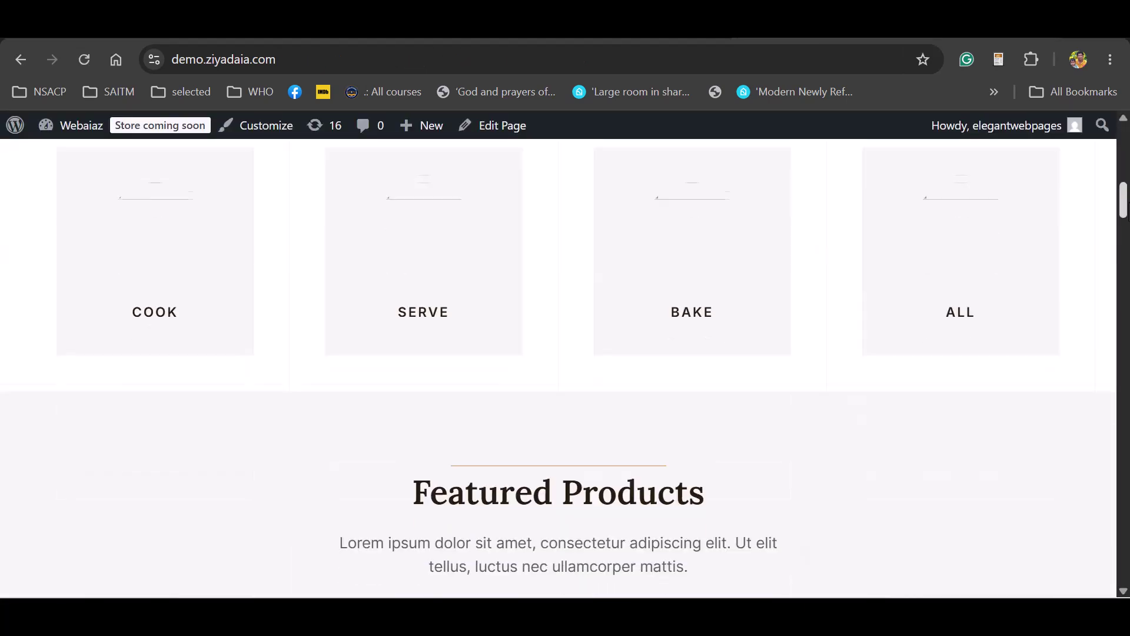
pyautogui.scroll(-15, 559, 365)
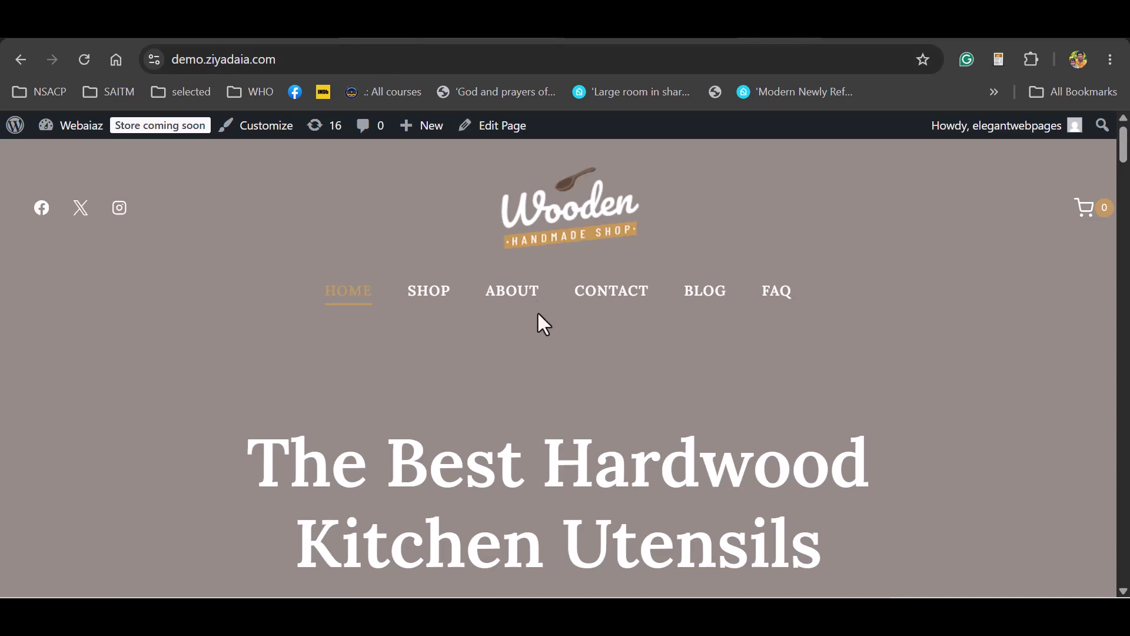
pyautogui.click(431, 292)
pyautogui.scroll(-3, 431, 295)
pyautogui.scroll(-8, 559, 341)
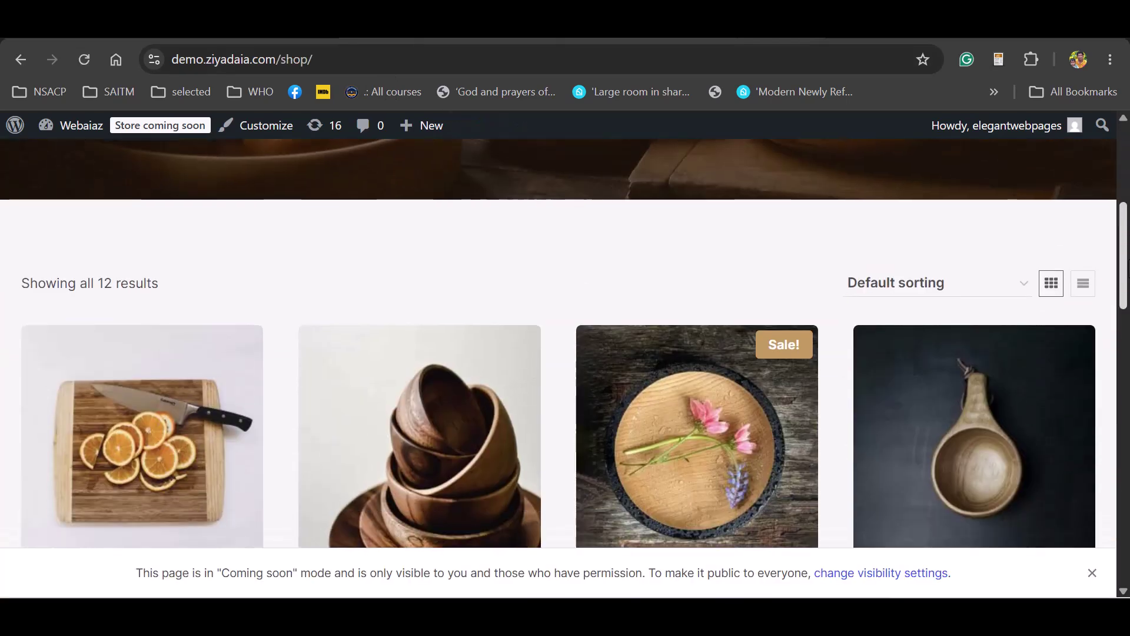
pyautogui.scroll(-10, 559, 342)
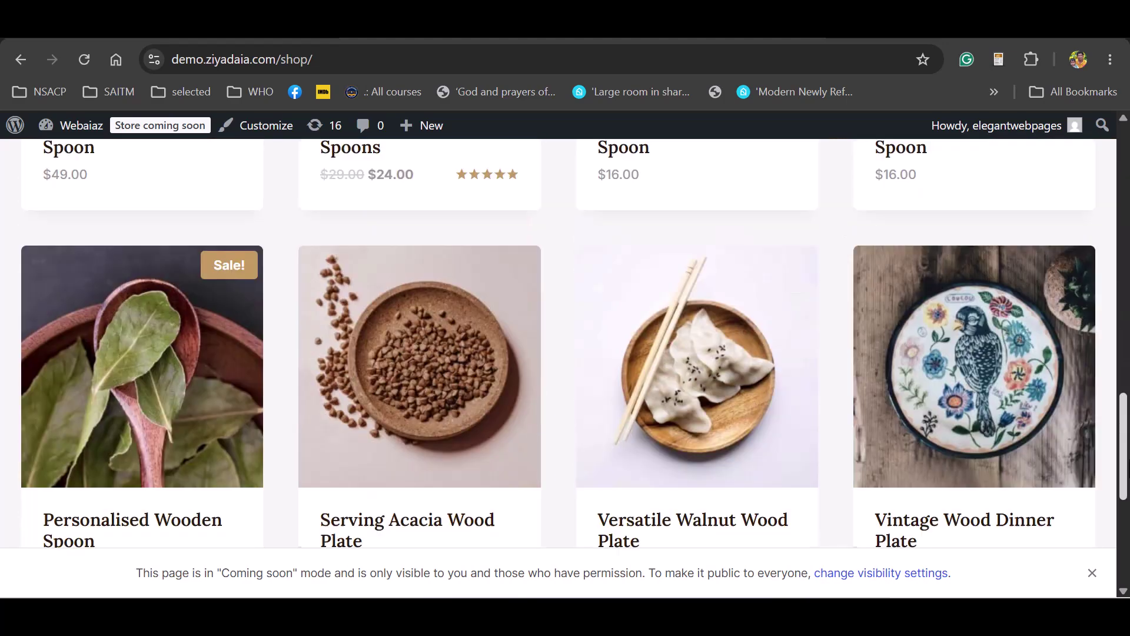
pyautogui.scroll(6, 559, 342)
pyautogui.scroll(-2, 559, 341)
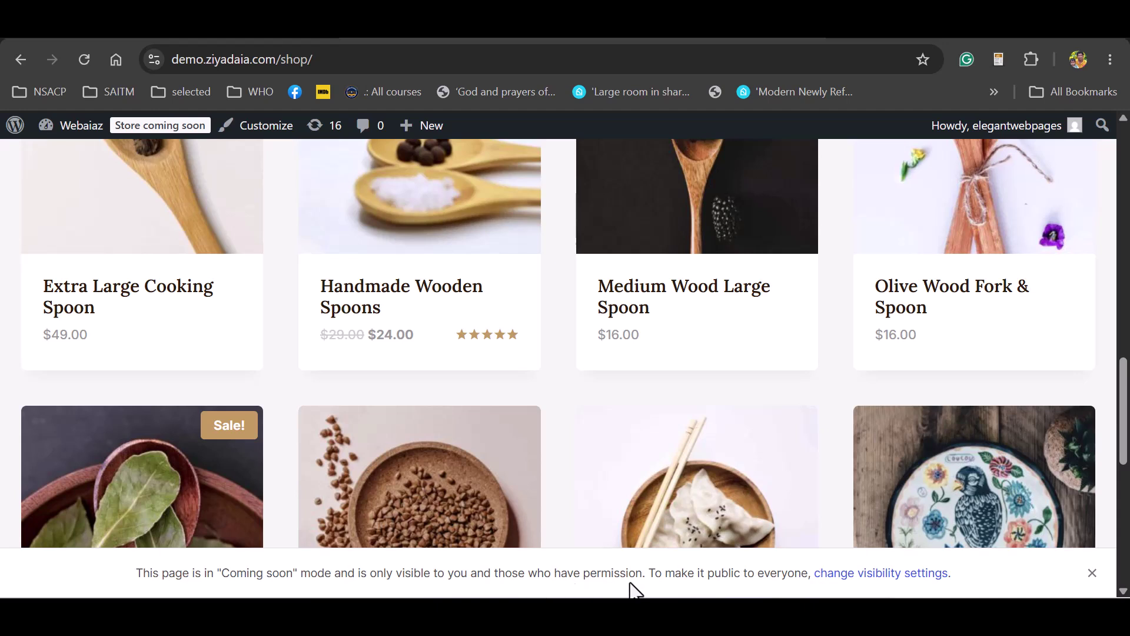
# Set the WooCommerce site visibility to Live and save the changes
pyautogui.click(846, 574)
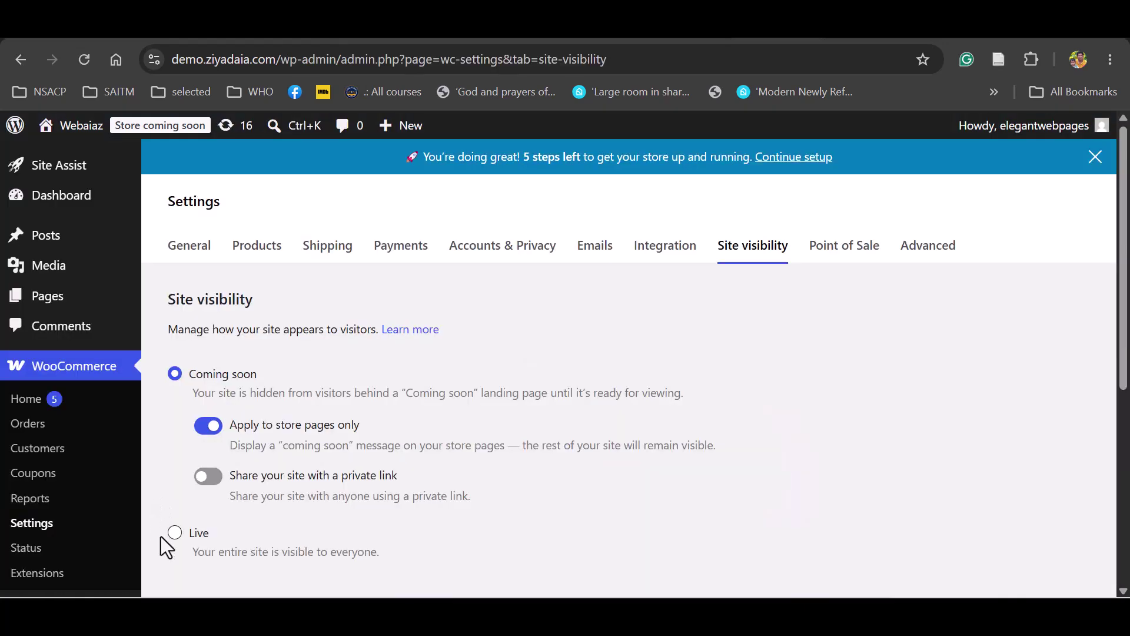
pyautogui.click(175, 532)
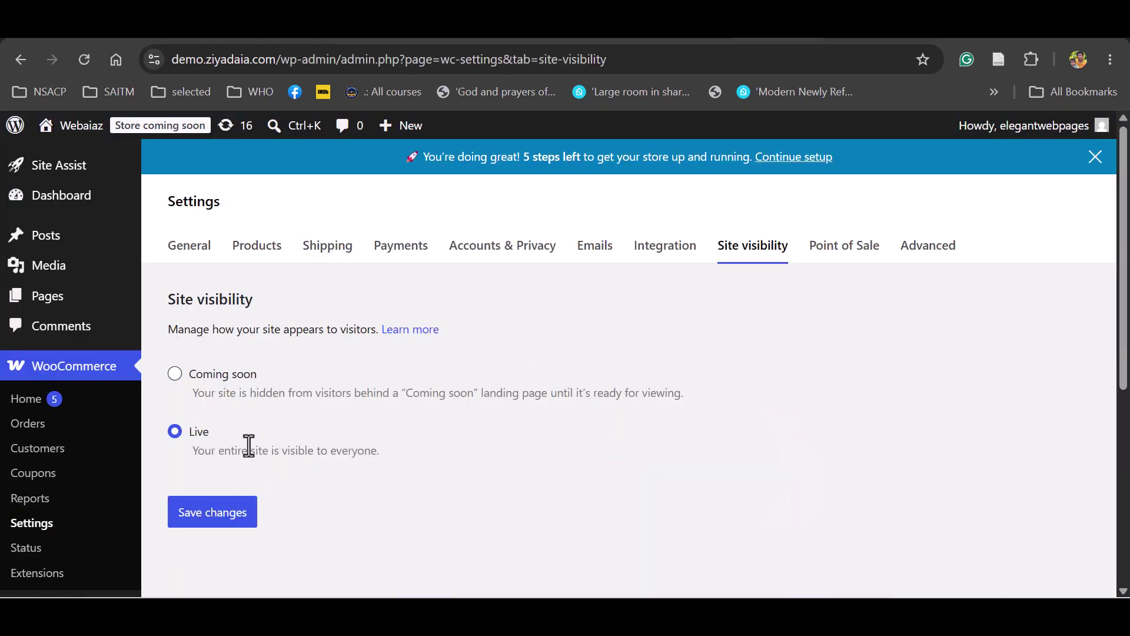
pyautogui.click(205, 513)
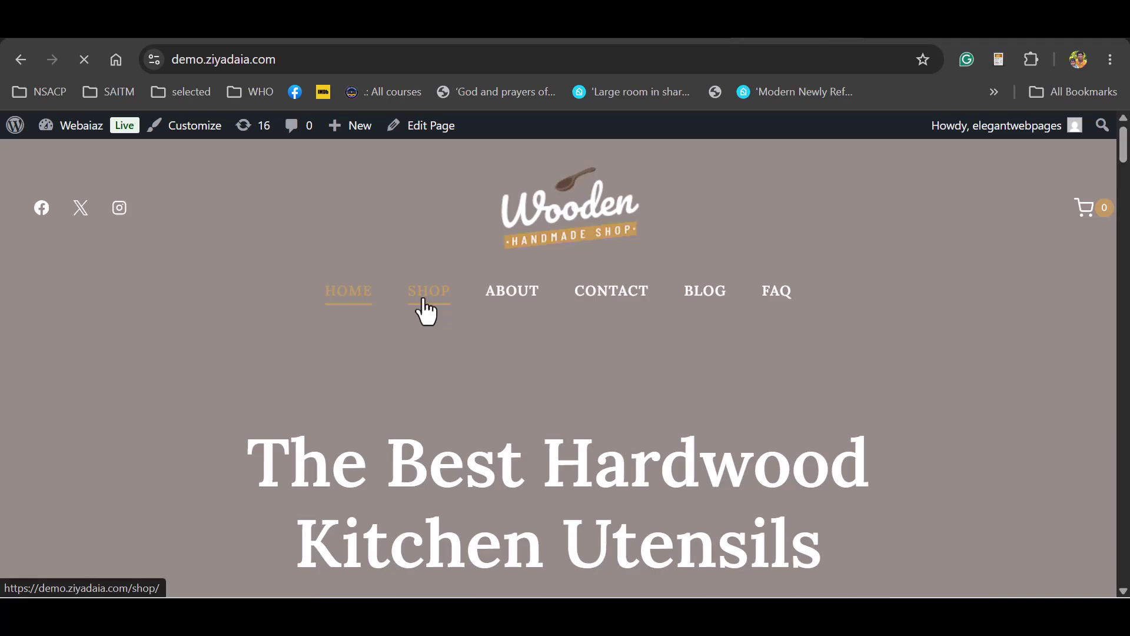
# Review the Shop page and the Contact page of the live site
pyautogui.click(425, 308)
pyautogui.scroll(-5, 425, 312)
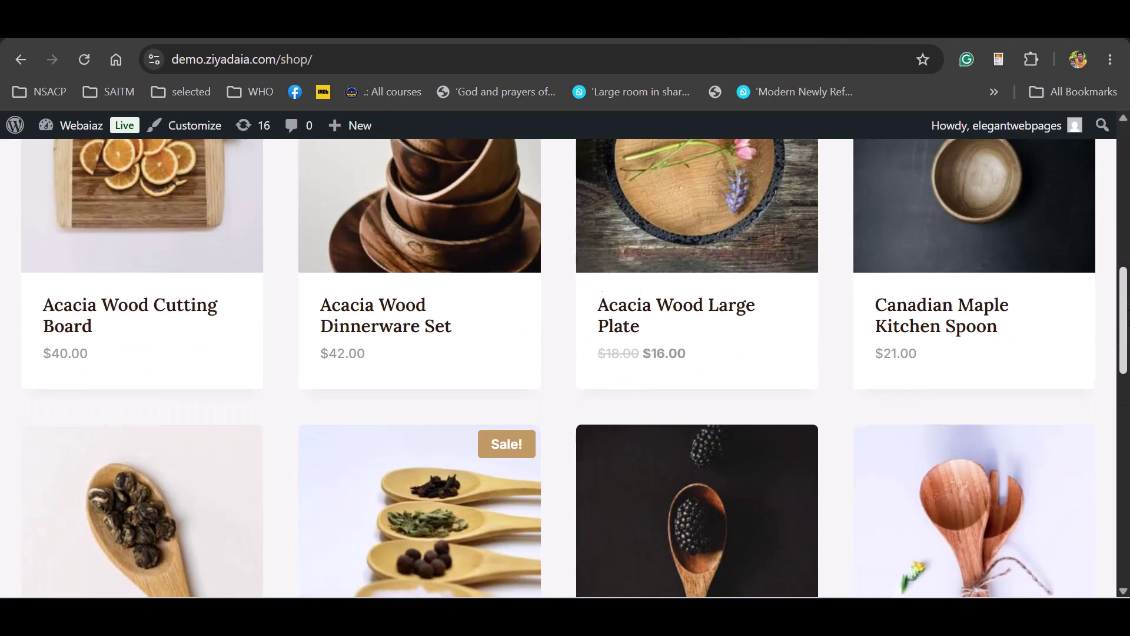
pyautogui.scroll(-3, 565, 365)
pyautogui.scroll(10, 1102, 167)
pyautogui.click(592, 302)
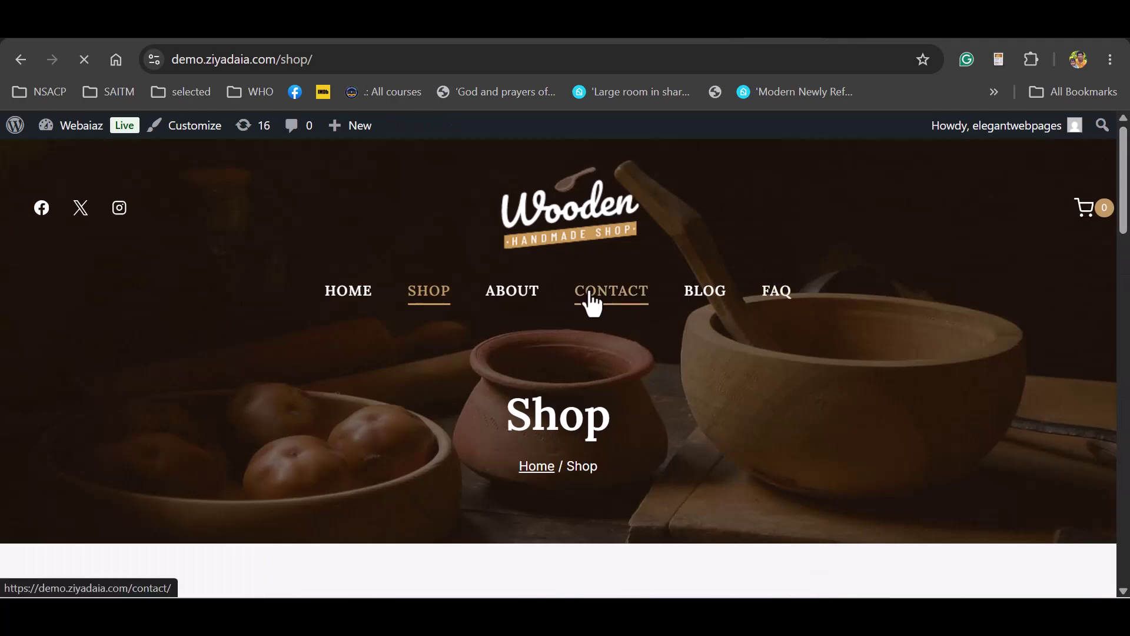
pyautogui.scroll(-7, 559, 365)
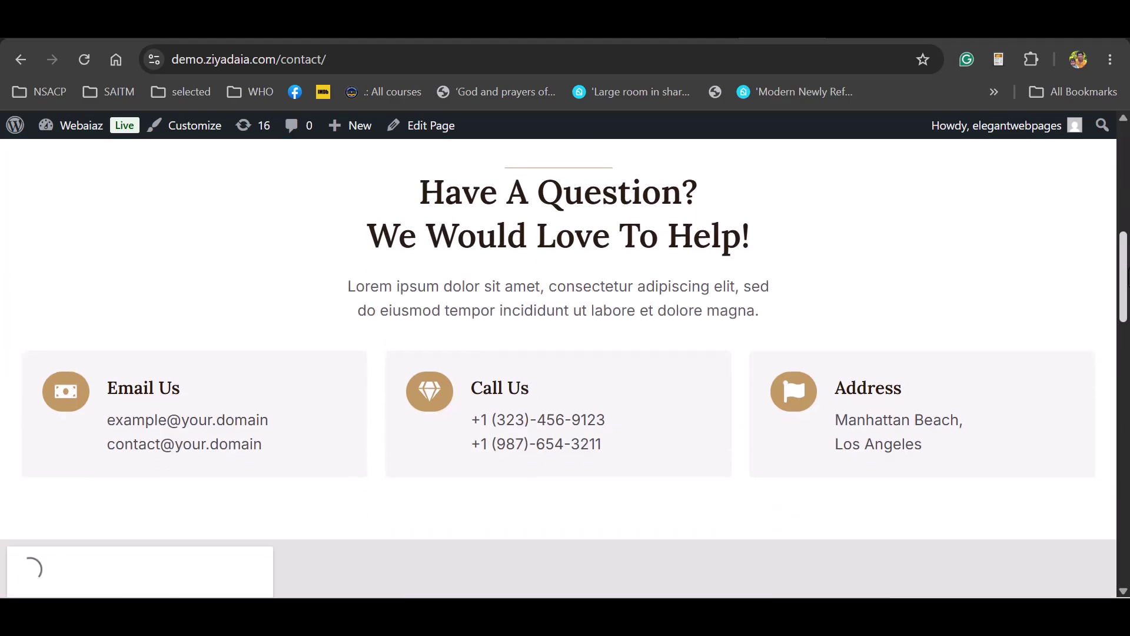
pyautogui.scroll(-10, 559, 365)
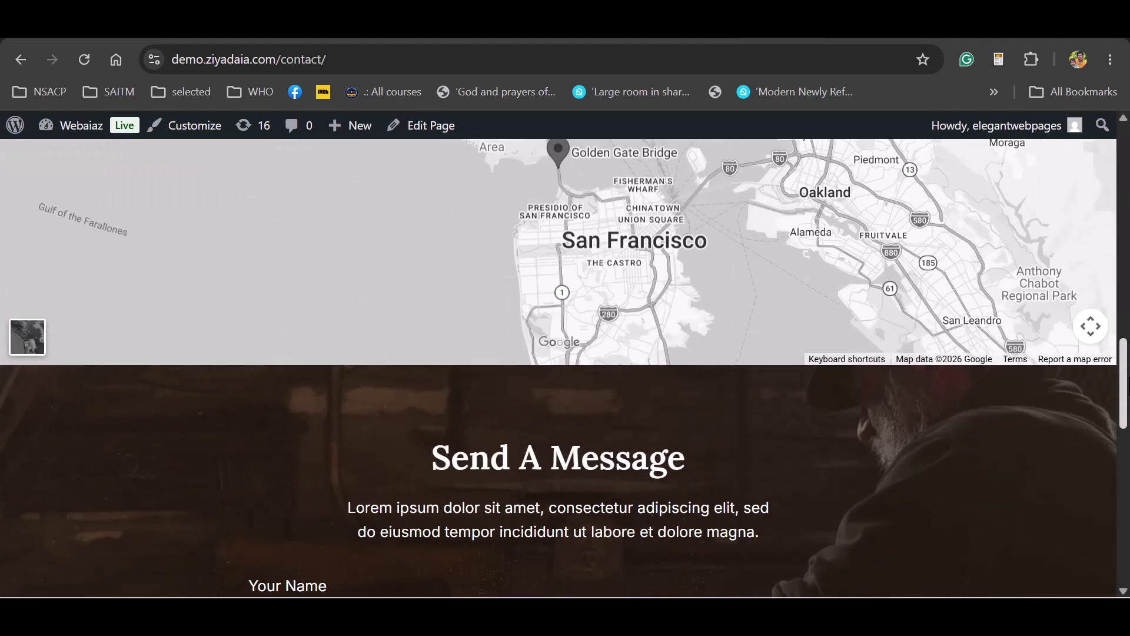
pyautogui.scroll(-10, 559, 365)
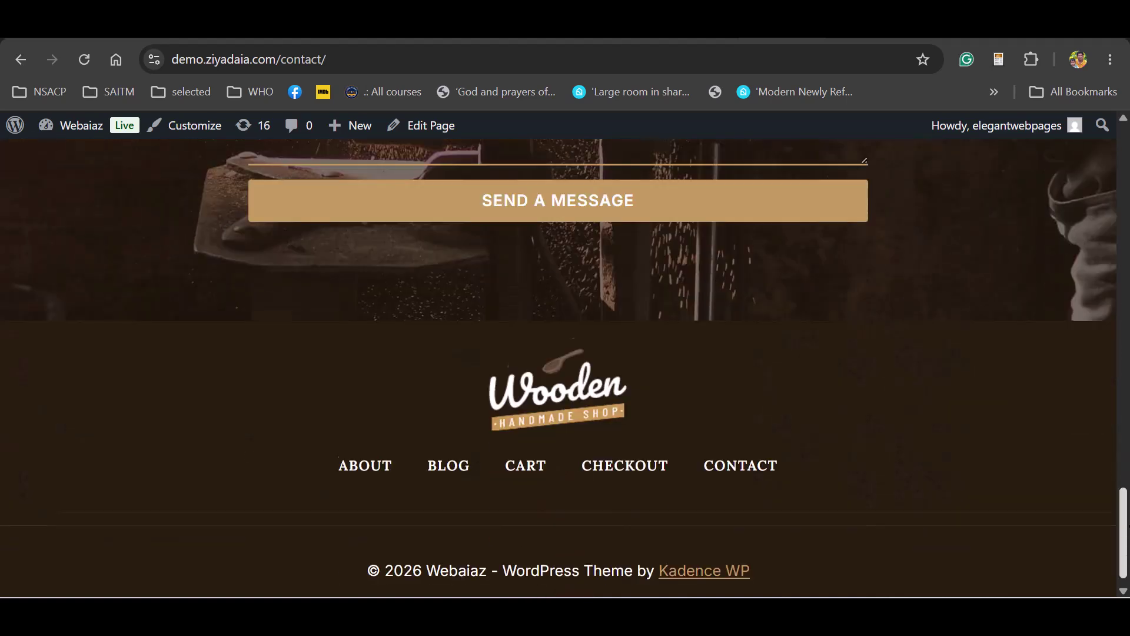
pyautogui.press('Home')
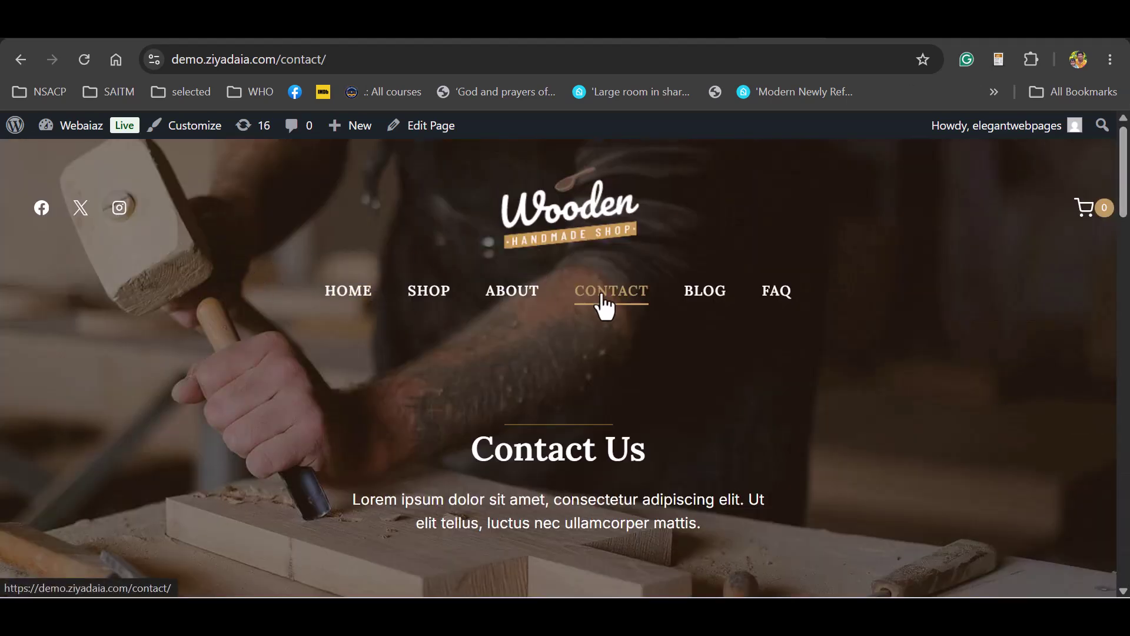
# Open the WordPress dashboard in a new browser tab and go to the Menus editor
pyautogui.moveTo(70, 125)
pyautogui.rightClick(68, 154)
pyautogui.click(113, 172)
pyautogui.hotkey('ctrl', 'Tab')
pyautogui.scroll(-3, 55, 449)
pyautogui.moveTo(59, 395)
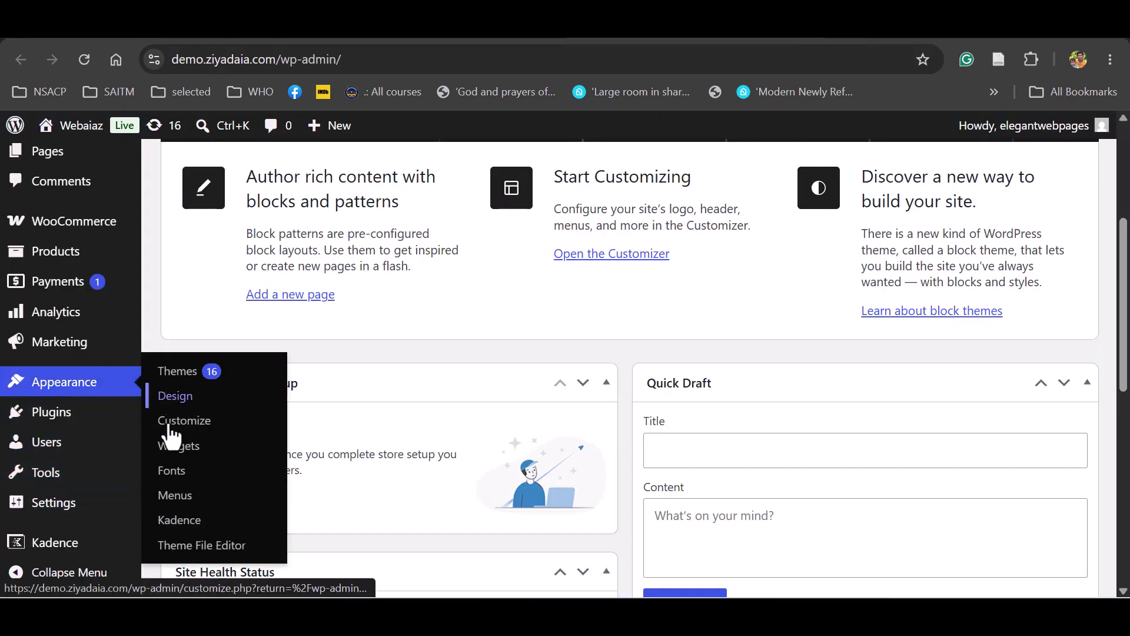
pyautogui.click(176, 499)
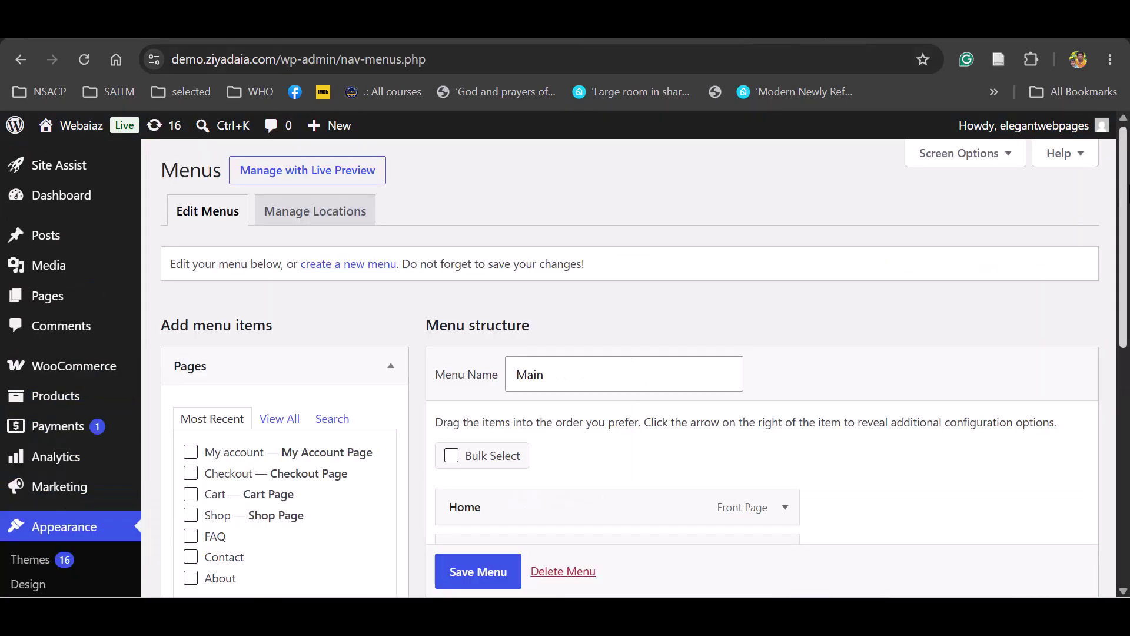
# Move the Contact item to the end of the Main menu, below FAQ
pyautogui.scroll(-3, 546, 196)
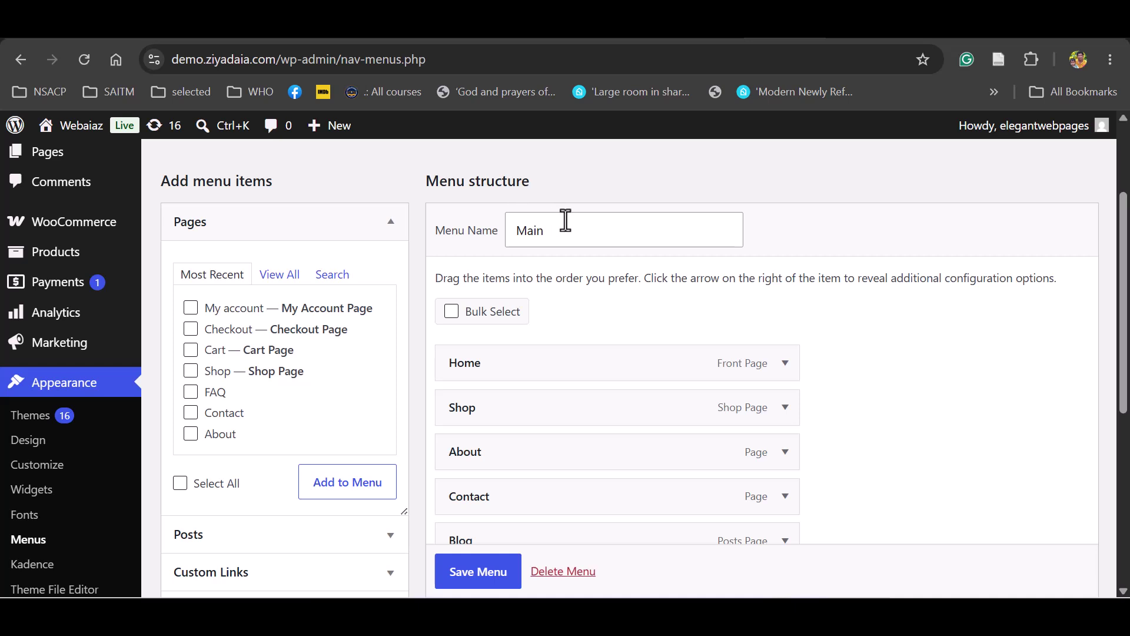
pyautogui.scroll(-2, 546, 353)
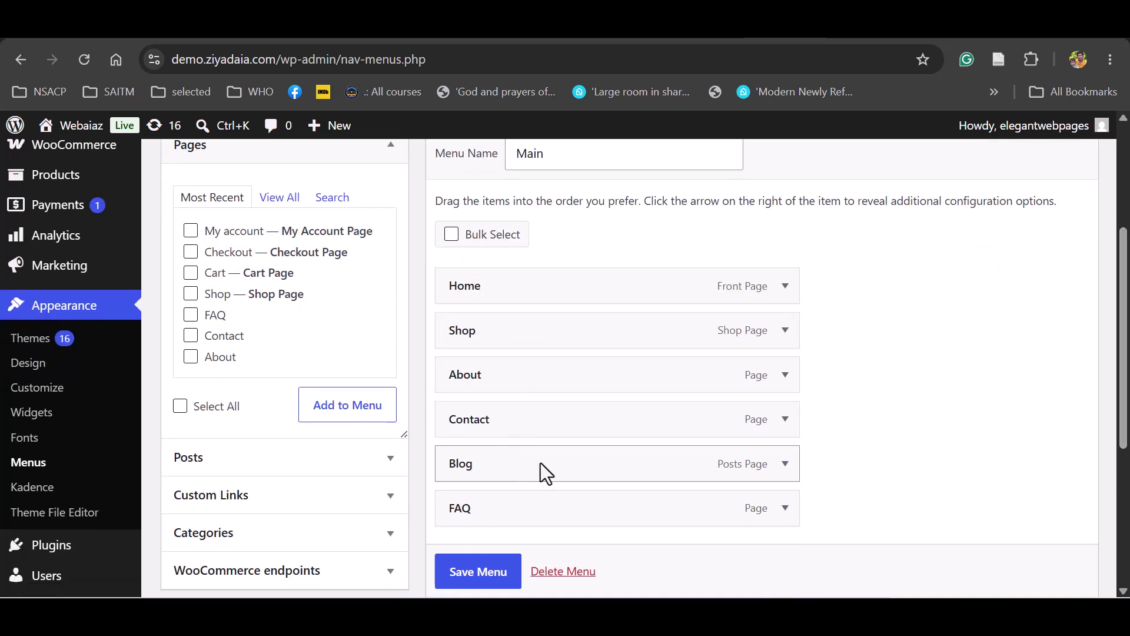
pyautogui.scroll(-1, 1125, 406)
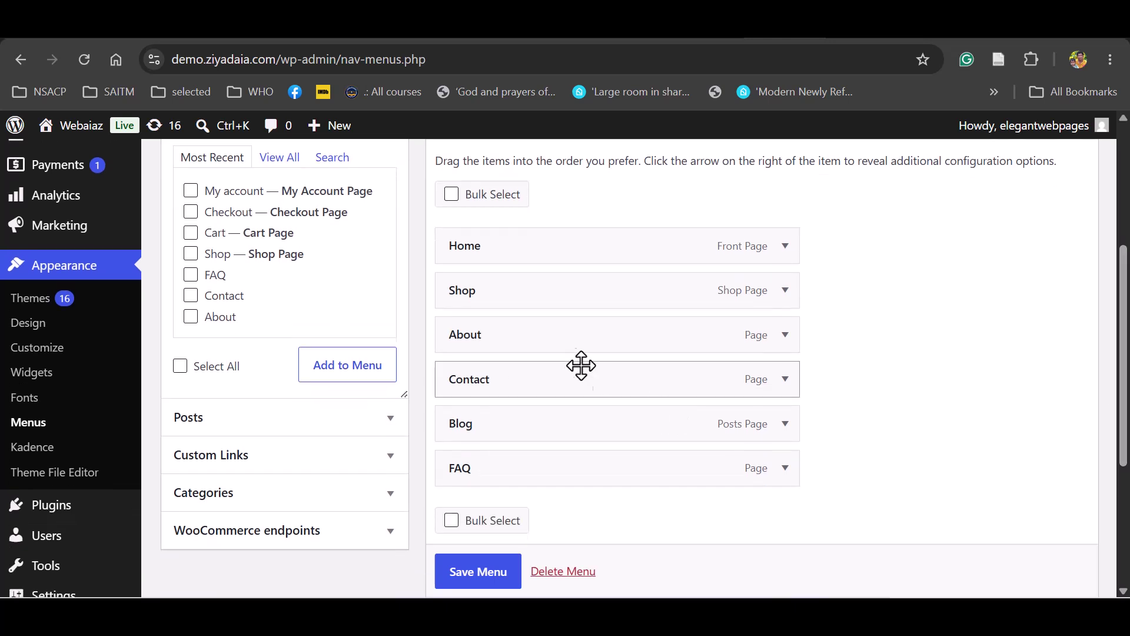
pyautogui.moveTo(577, 377); pyautogui.dragTo(577, 486)
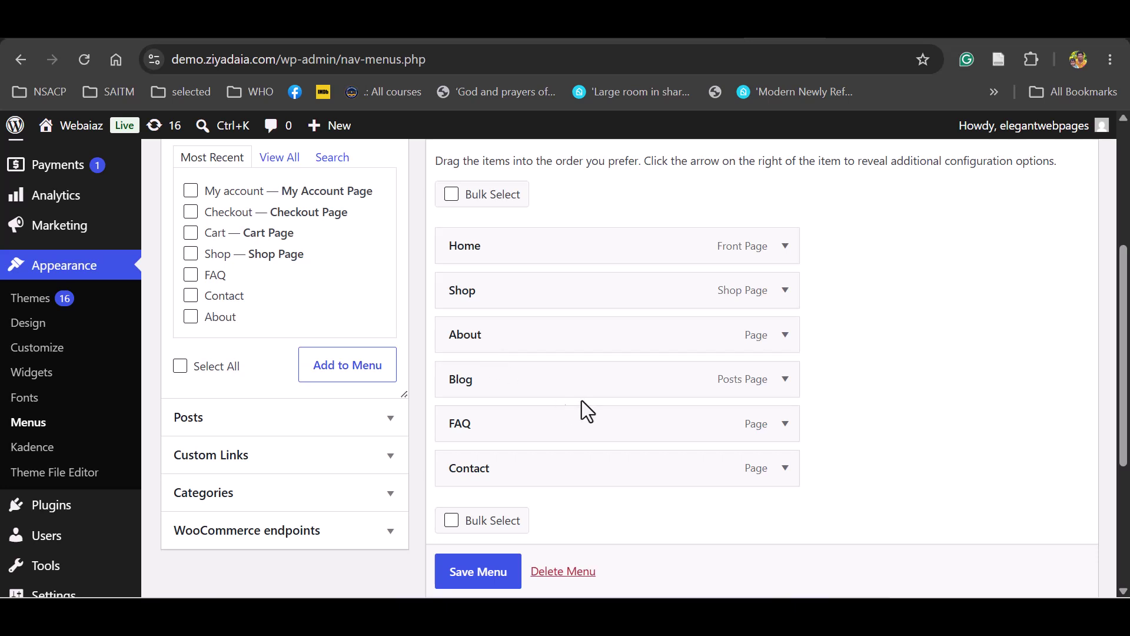
# Save the reordered Main menu and reload the site's Contact page to check the navigation order
pyautogui.click(785, 425)
pyautogui.scroll(-4, 1112, 390)
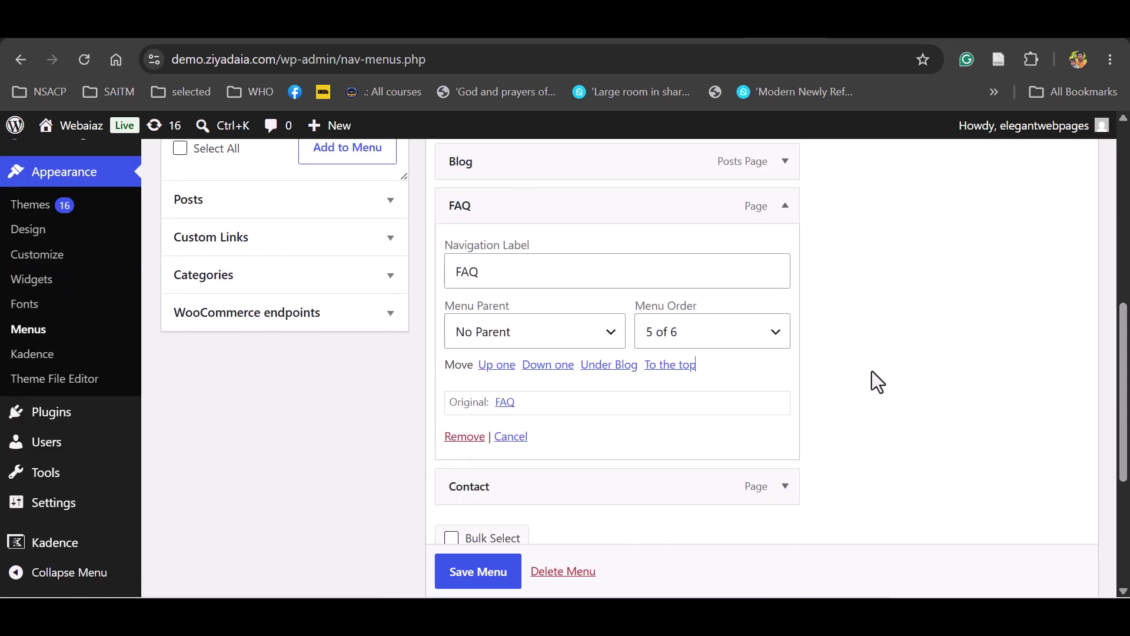
pyautogui.click(466, 577)
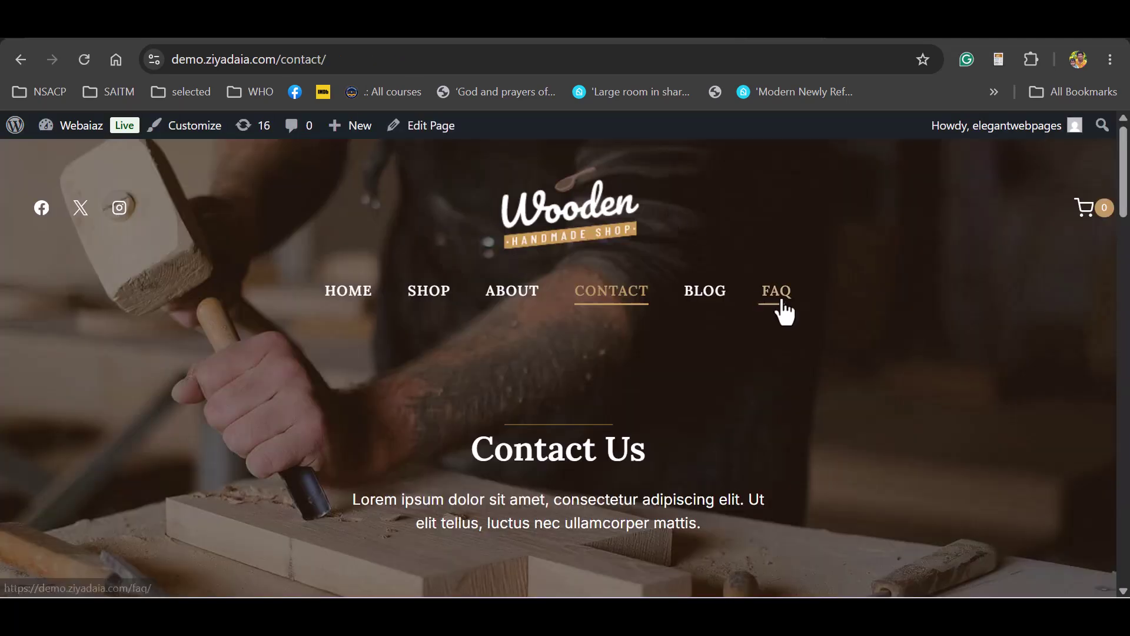
pyautogui.click(83, 60)
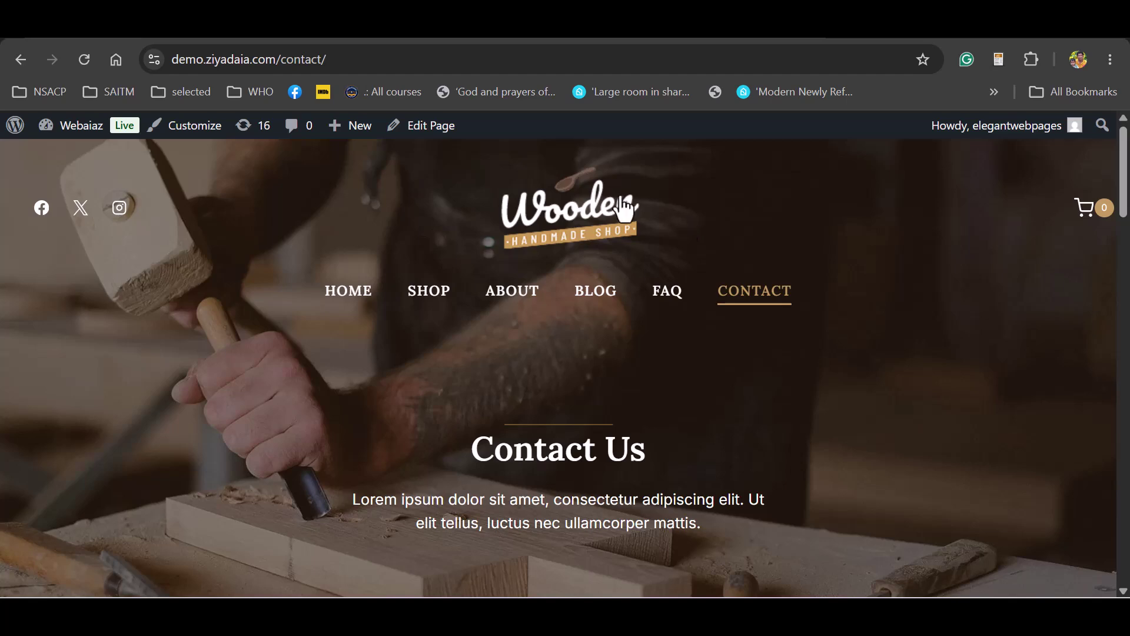
# Check the Contact page's footer, open the theme Customizer and look into its Colors & Fonts section
pyautogui.scroll(-15, 655, 539)
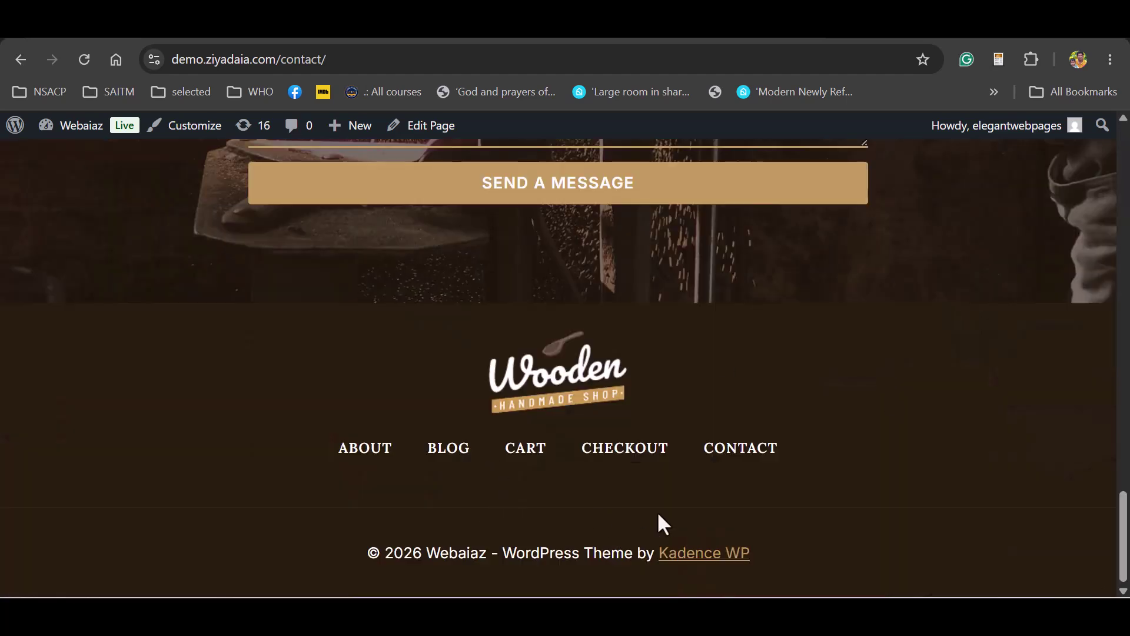
pyautogui.hotkey('ctrl', 'Tab')
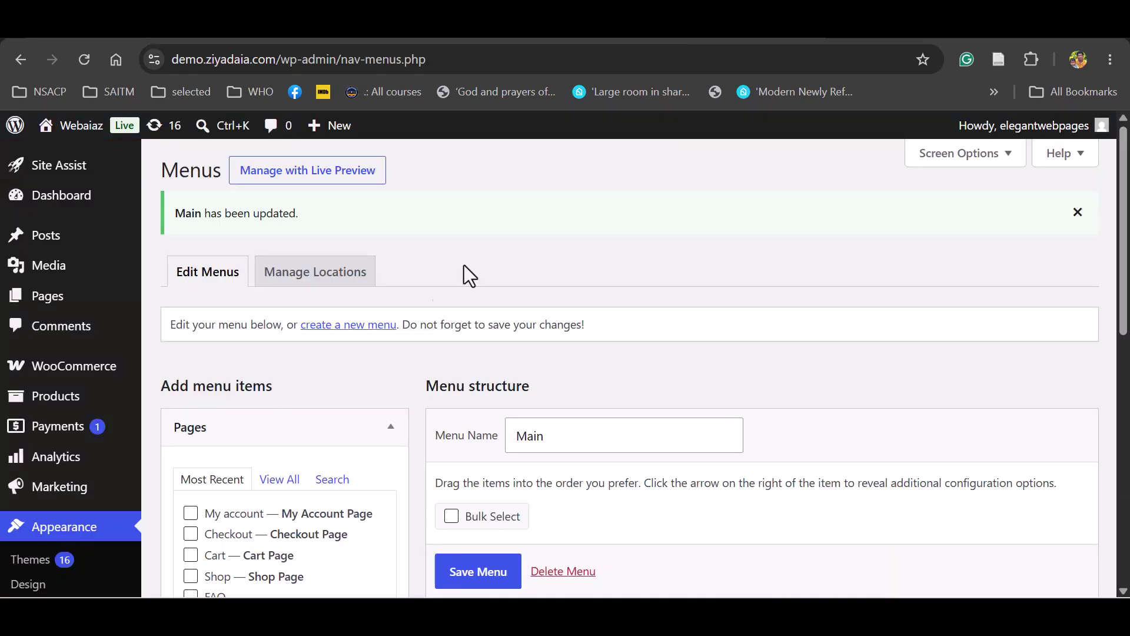
pyautogui.scroll(-4, 66, 293)
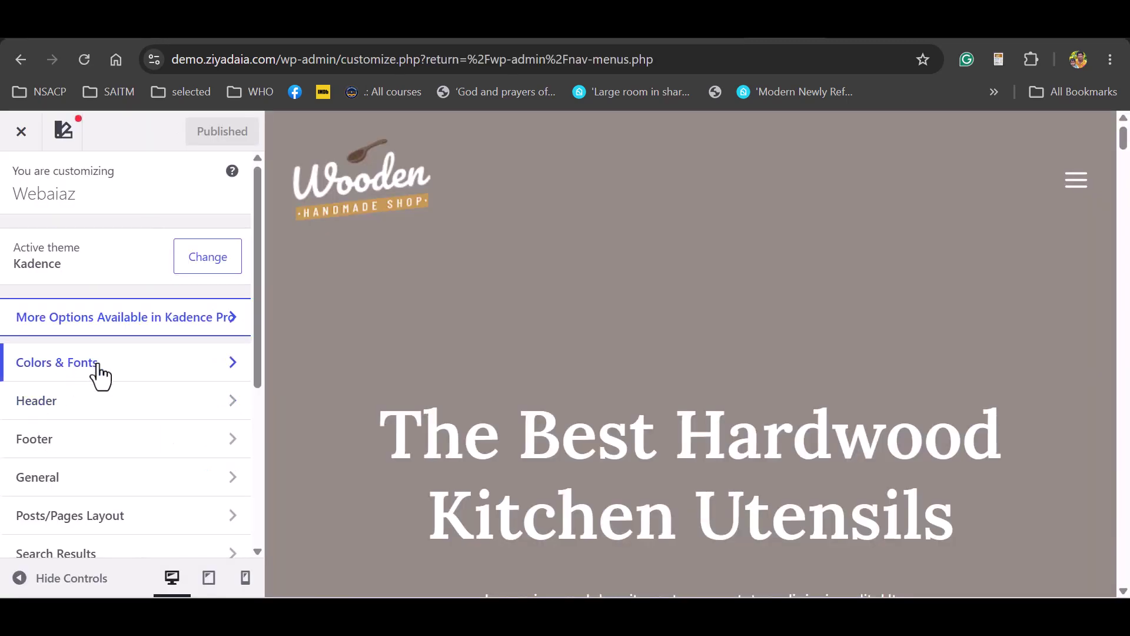
pyautogui.click(99, 371)
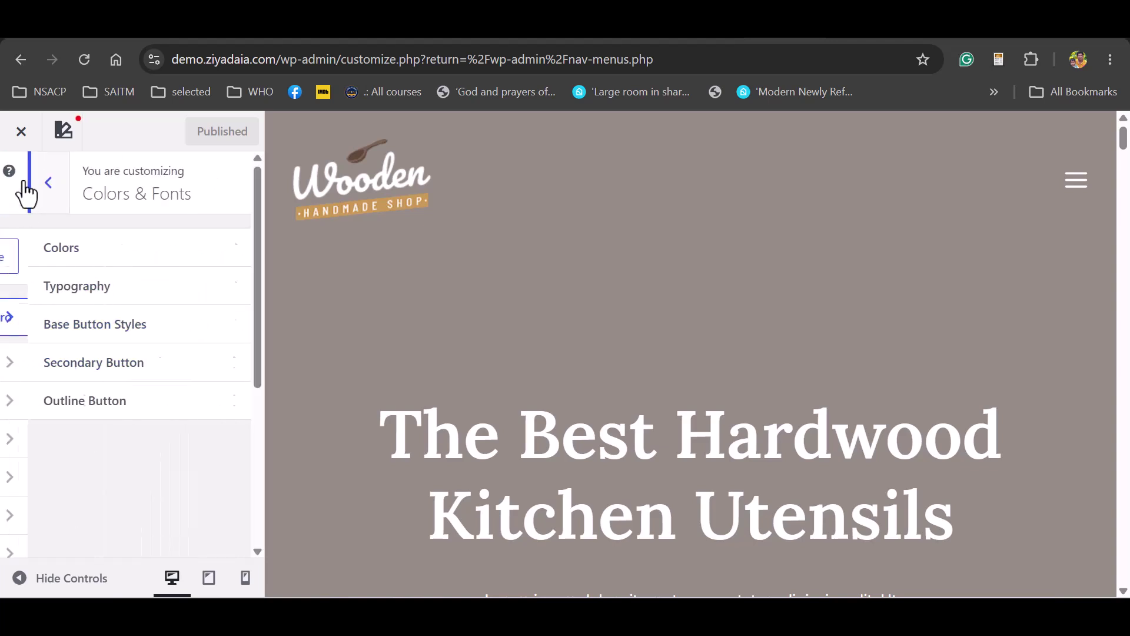
pyautogui.click(25, 183)
# Examine the header's logo settings and the Facebook item of its social icons in the Customizer
pyautogui.click(116, 415)
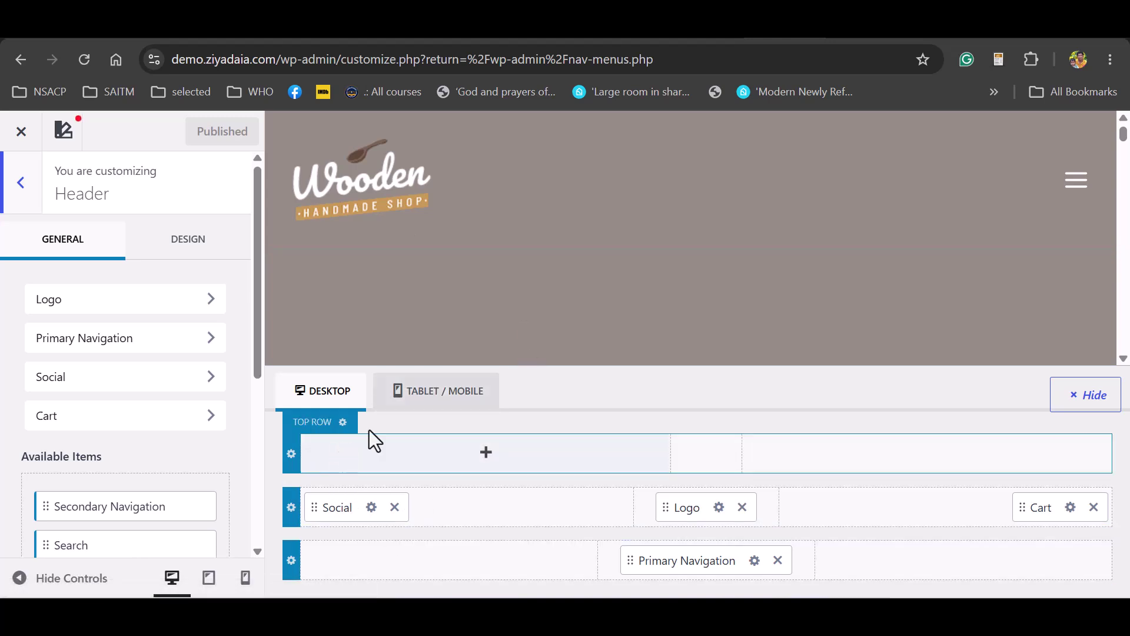
pyautogui.click(718, 513)
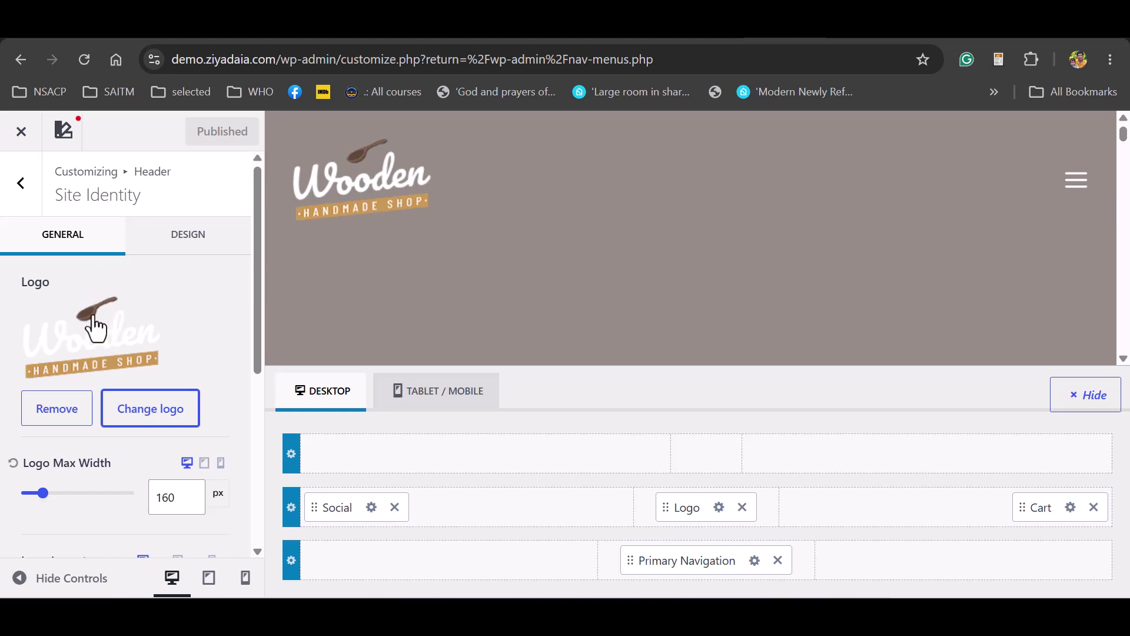
pyautogui.click(371, 507)
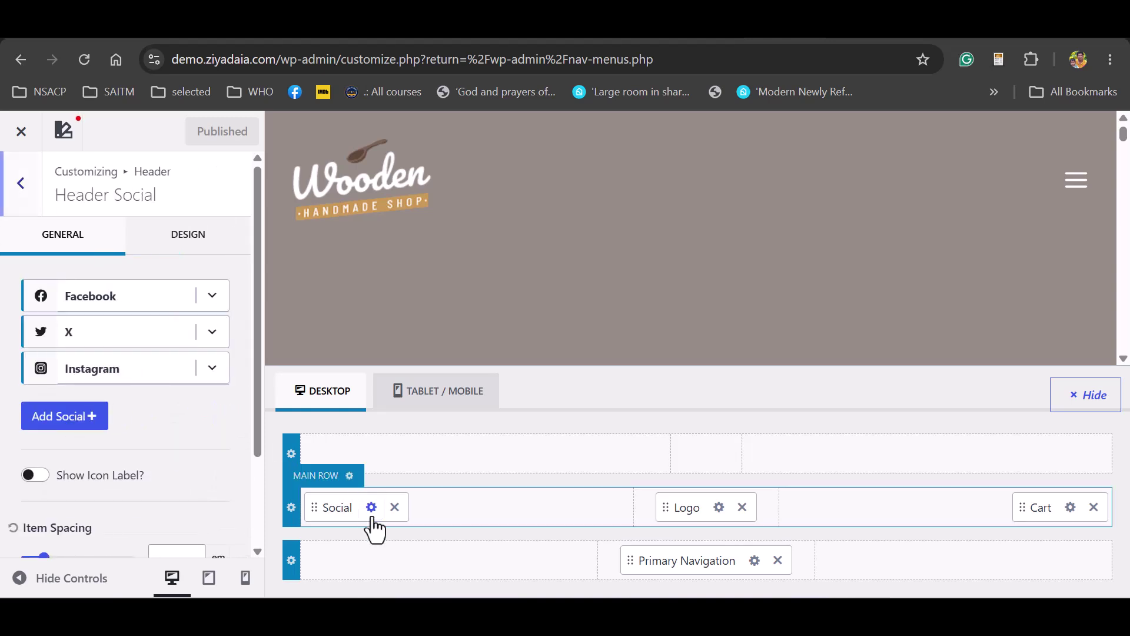
pyautogui.click(212, 296)
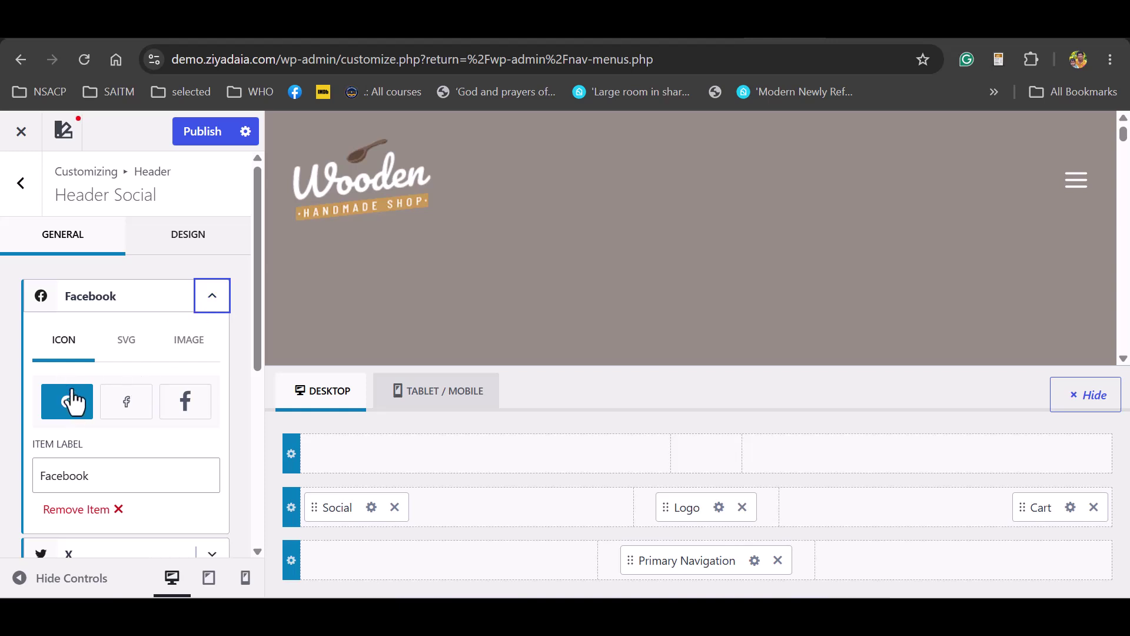
pyautogui.moveTo(106, 474); pyautogui.dragTo(52, 468)
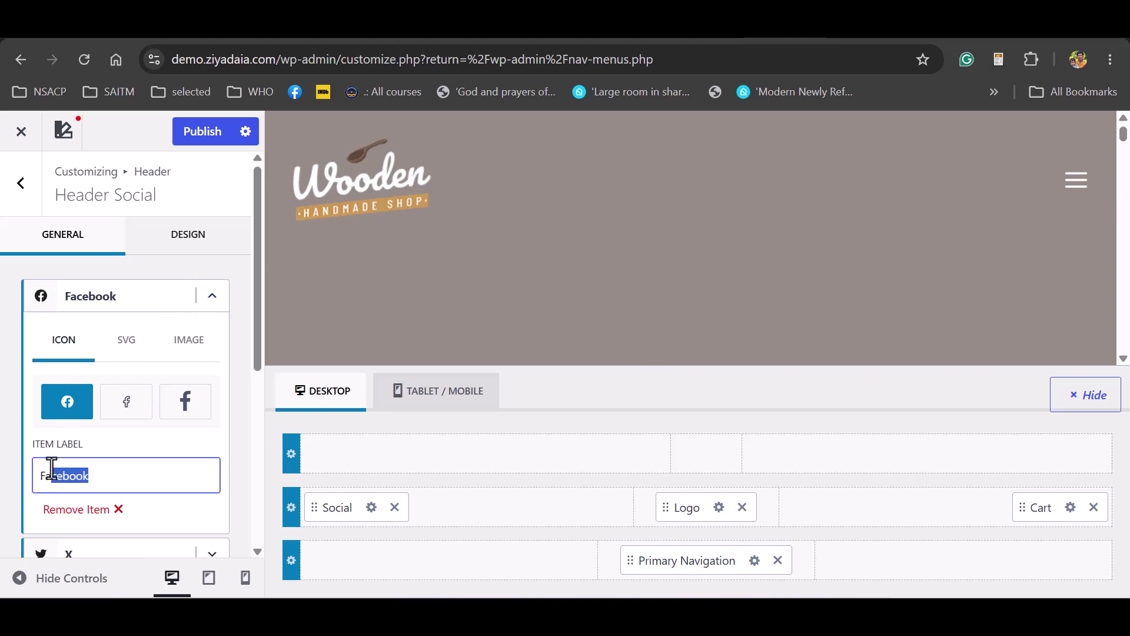
# Look at the Facebook and X fields of the Social Links settings and leave the Customizer without publishing
pyautogui.scroll(-5, 133, 457)
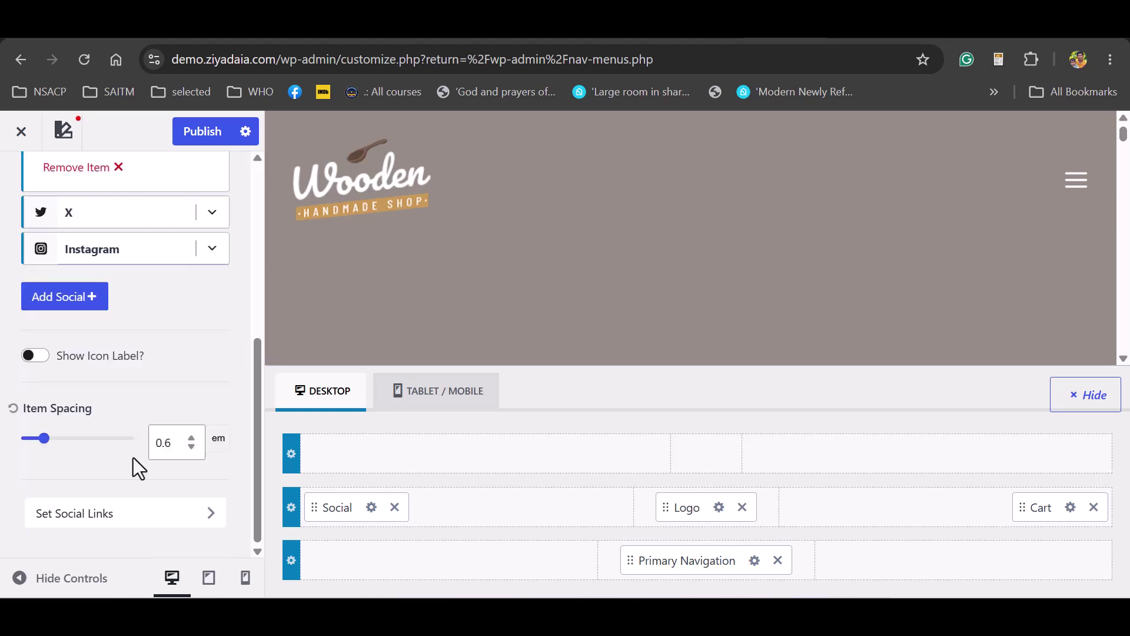
pyautogui.click(111, 523)
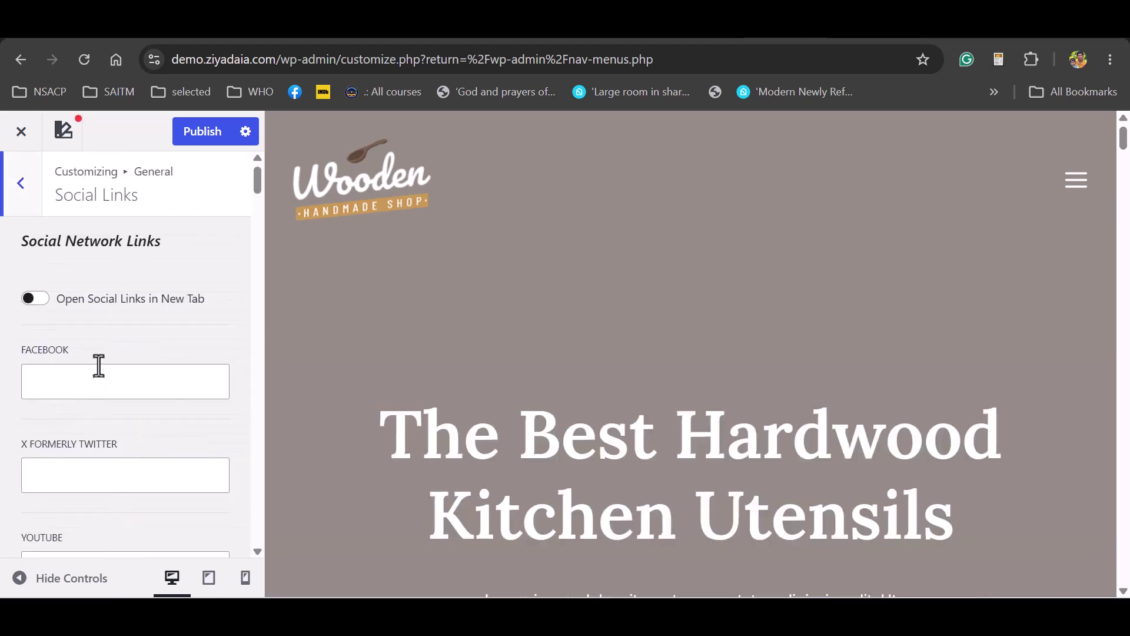
pyautogui.click(51, 386)
pyautogui.click(50, 478)
pyautogui.moveTo(259, 178); pyautogui.dragTo(252, 150)
pyautogui.click(19, 132)
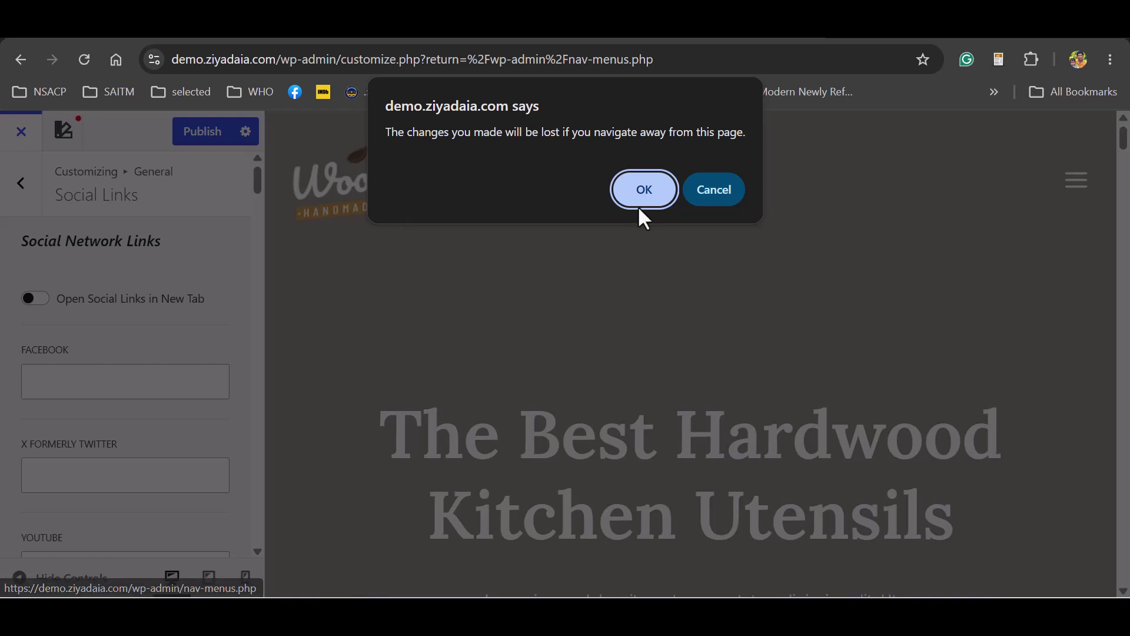
pyautogui.click(635, 210)
# Delete the {theme-credit} placeholder from the footer copyright text, publish the change and reload the Contact page
pyautogui.moveTo(253, 325); pyautogui.dragTo(259, 352)
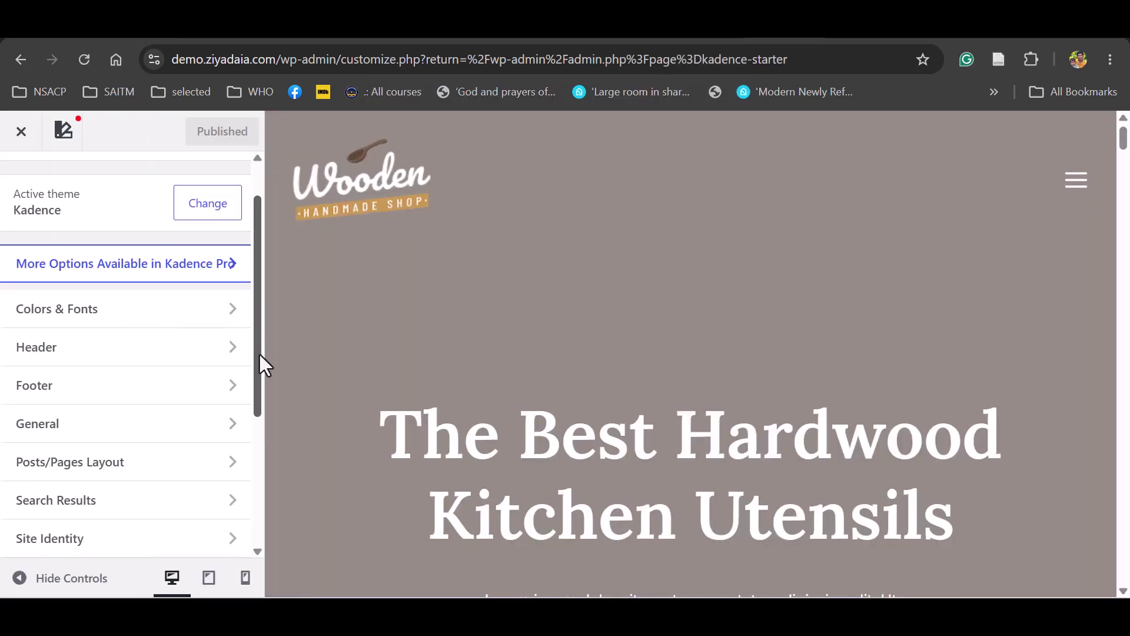
pyautogui.click(41, 401)
pyautogui.scroll(-3, 214, 386)
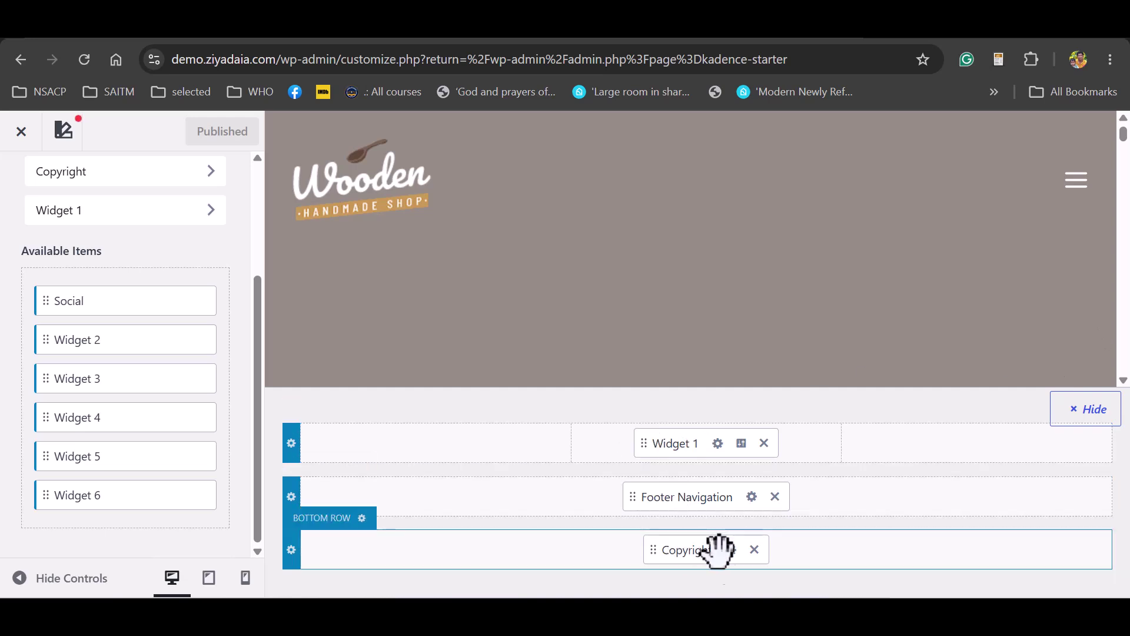
pyautogui.click(732, 551)
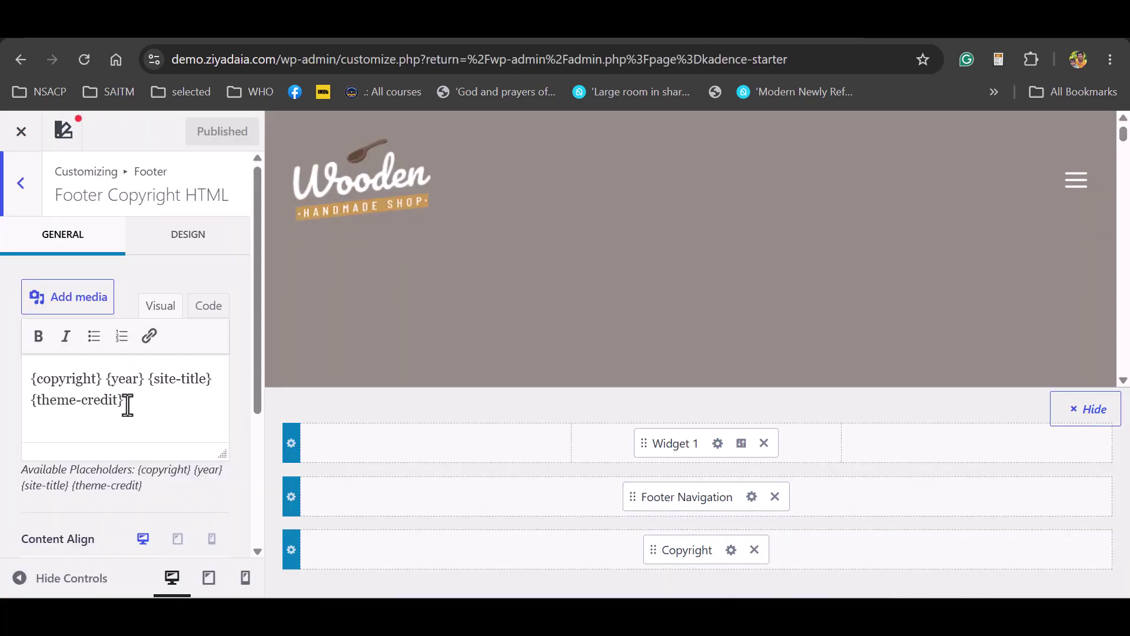
pyautogui.moveTo(127, 404); pyautogui.dragTo(63, 404)
pyautogui.press('BackSpace')
pyautogui.click(192, 139)
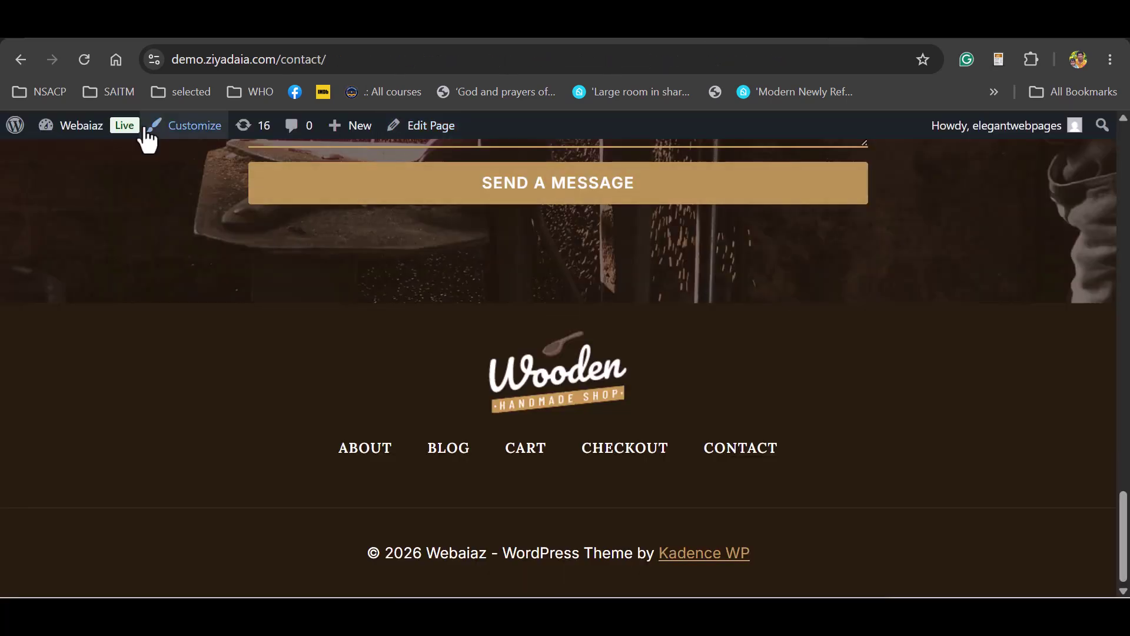
pyautogui.click(77, 63)
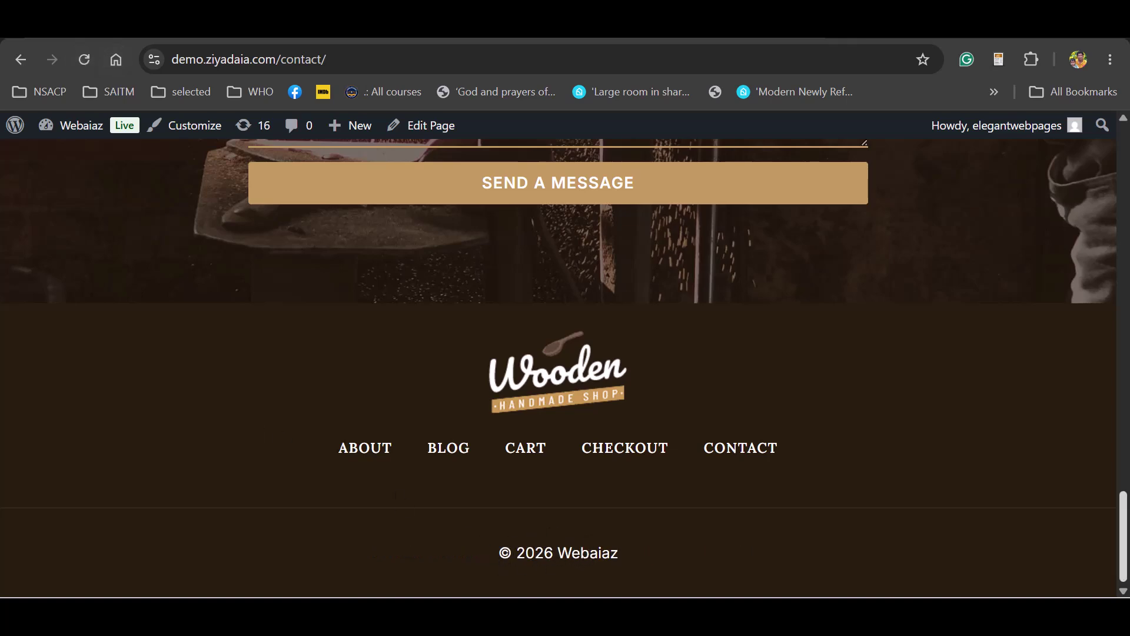
# Go to the site's Home page and open it in the page editor
pyautogui.moveTo(1123, 536); pyautogui.dragTo(1123, 202)
pyautogui.scroll(3, 595, 250)
pyautogui.click(340, 311)
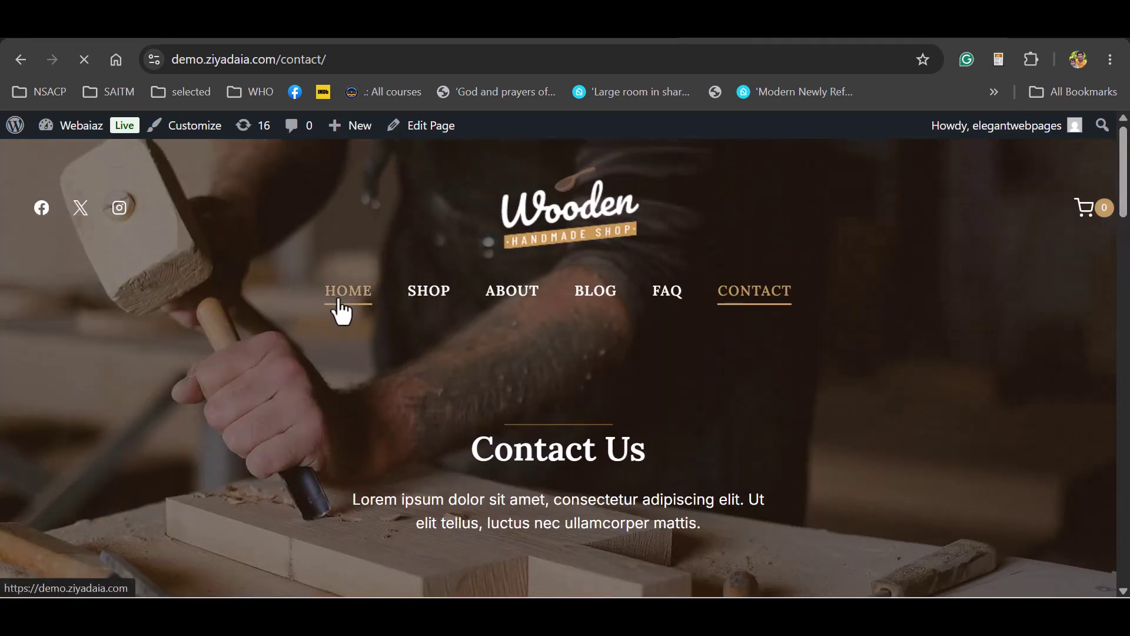
pyautogui.click(416, 137)
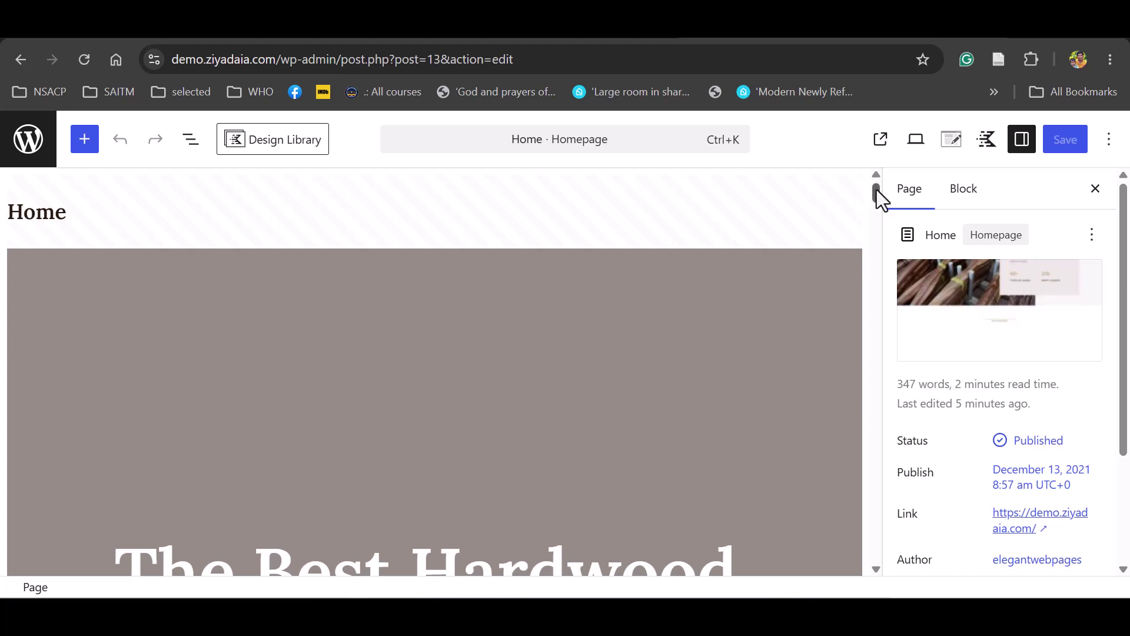
# Set the hero row's background color to B68484 and save the Home page
pyautogui.moveTo(876, 189); pyautogui.dragTo(876, 206)
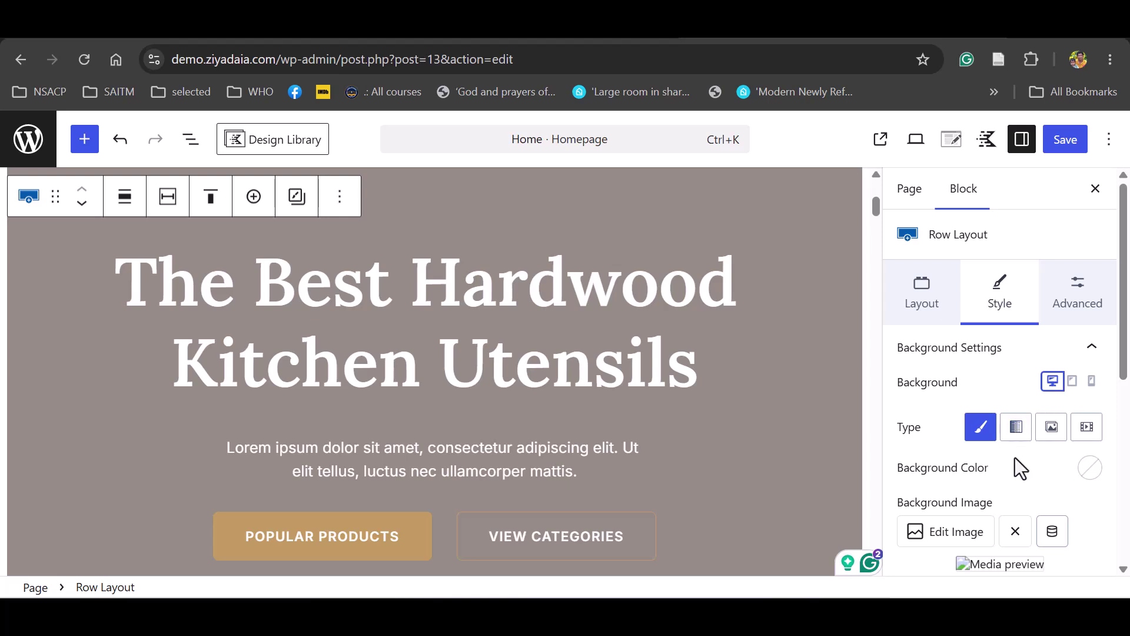
pyautogui.click(1091, 469)
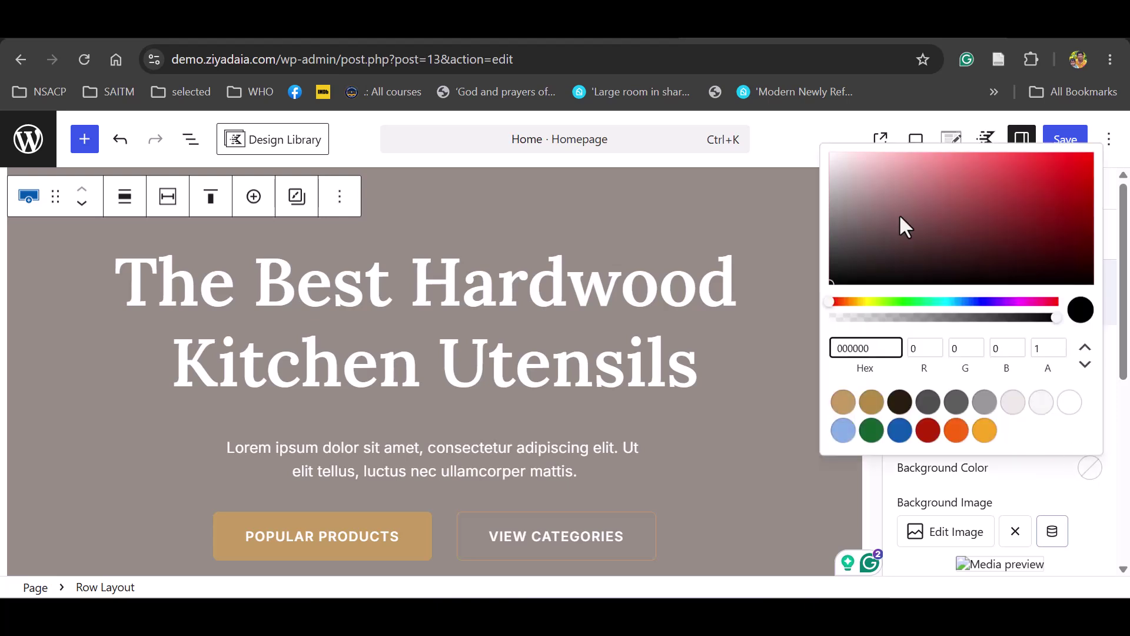
pyautogui.click(902, 189)
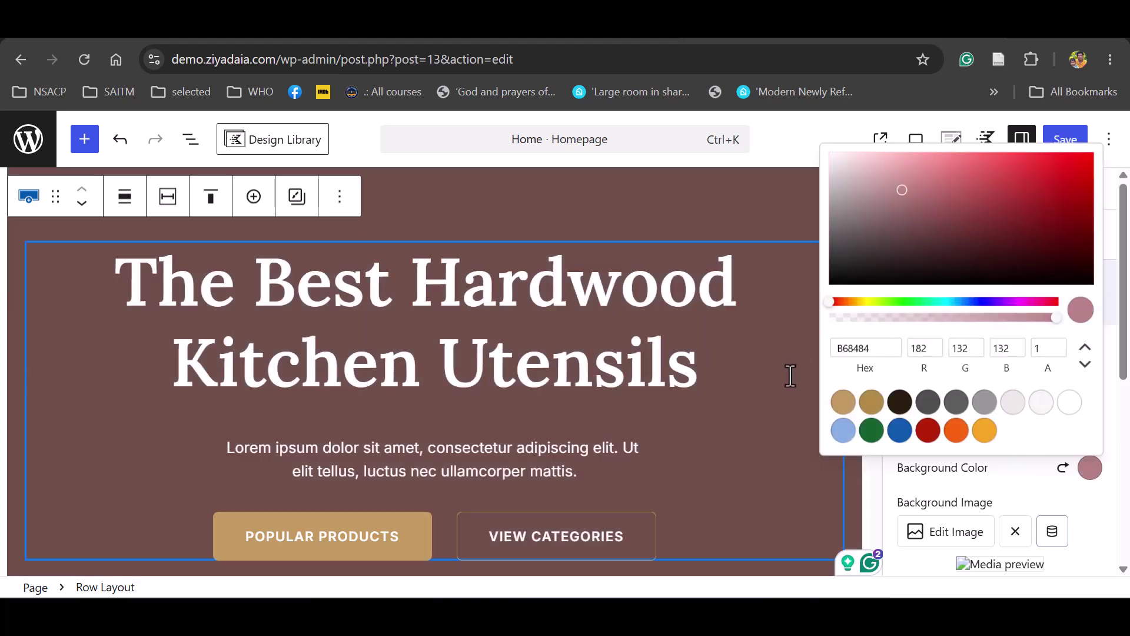
pyautogui.click(784, 120)
pyautogui.click(1058, 142)
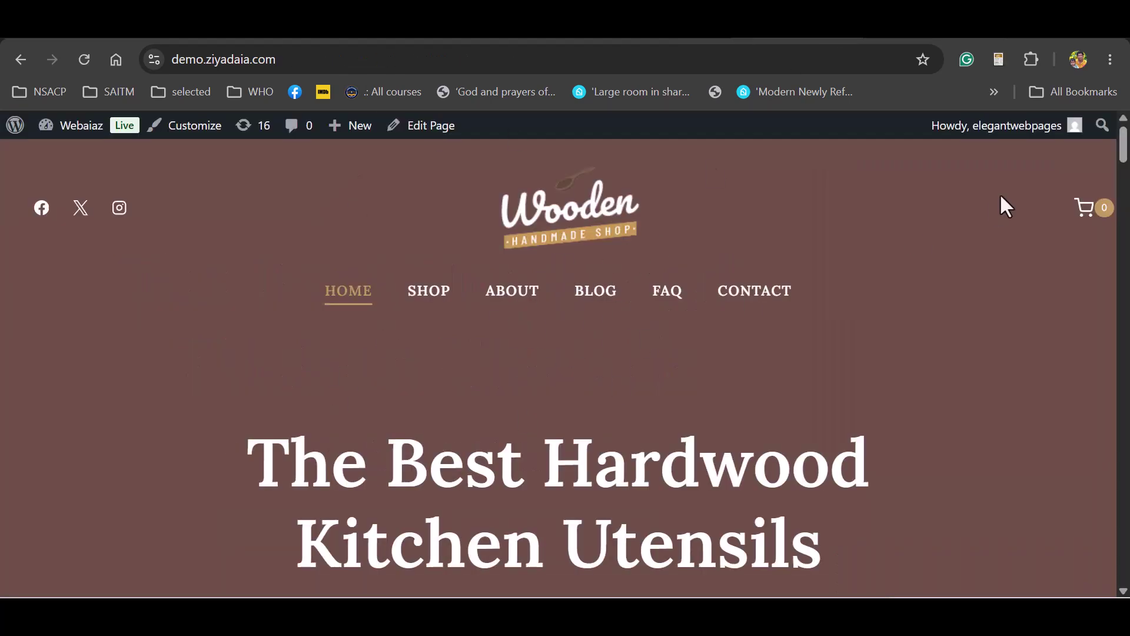
# Change the Featured Products heading to "Featured Products List" and save the Home page
pyautogui.scroll(-5, 1125, 154)
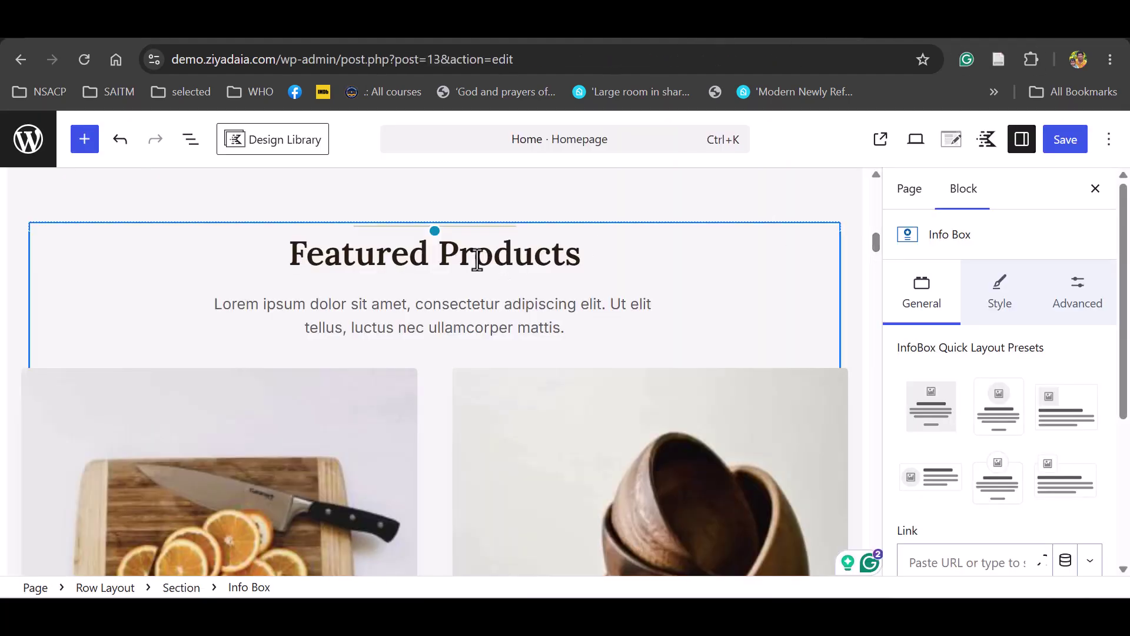
pyautogui.click(476, 260)
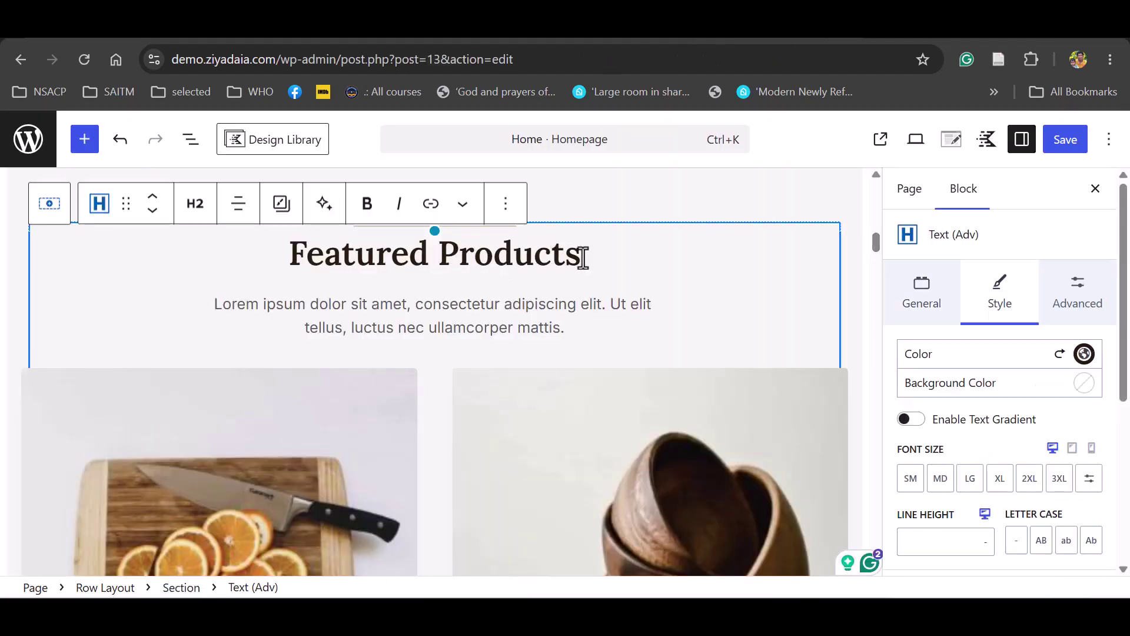
pyautogui.write('List')
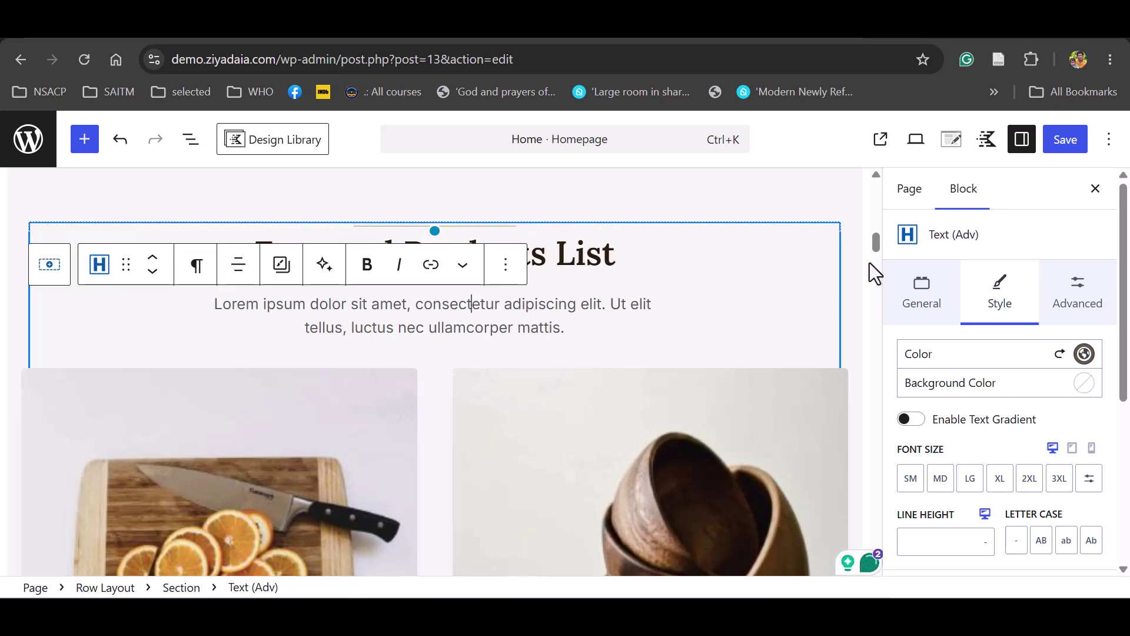
pyautogui.moveTo(875, 244); pyautogui.dragTo(847, 545)
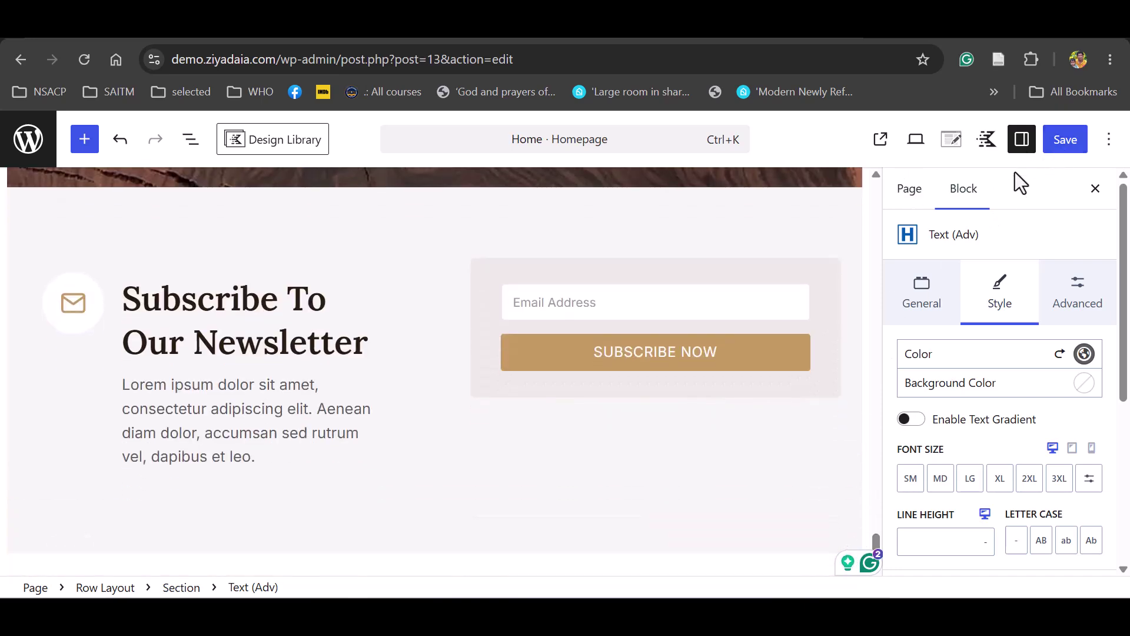
pyautogui.click(1045, 144)
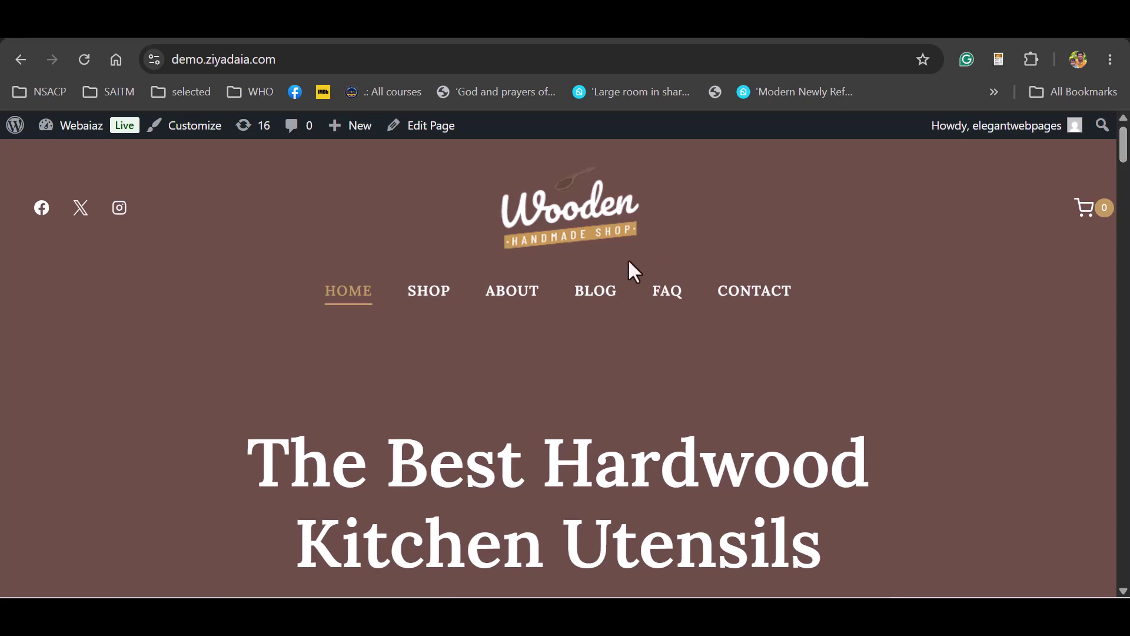
# View the live site's Shop page and return to the WordPress dashboard
pyautogui.click(439, 298)
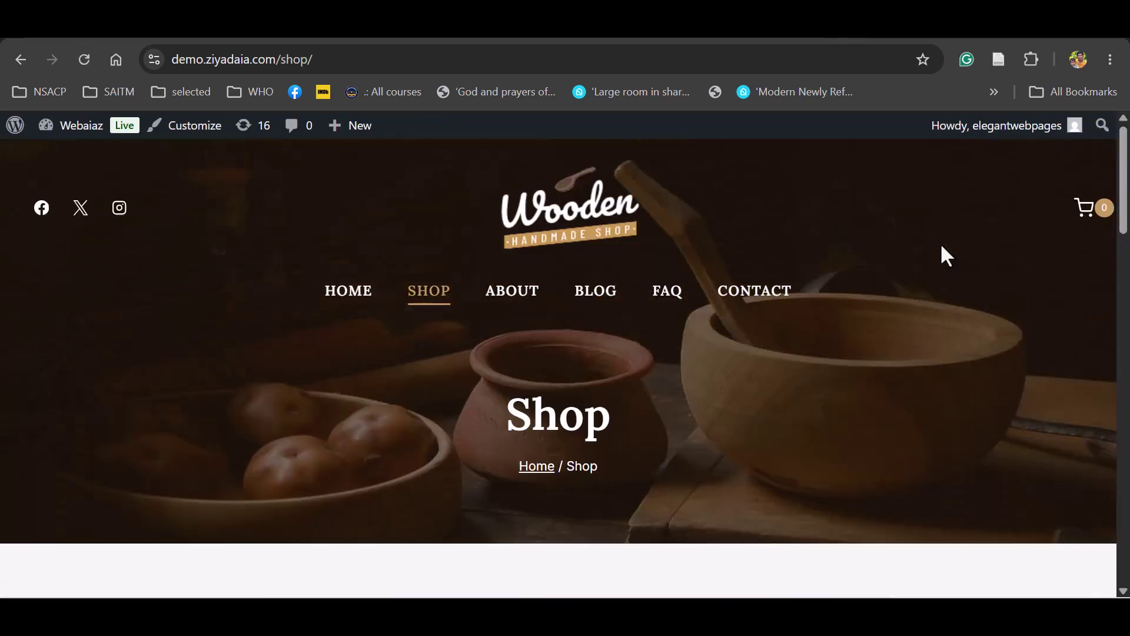
pyautogui.moveTo(1123, 176); pyautogui.dragTo(1128, 130)
pyautogui.moveTo(73, 130)
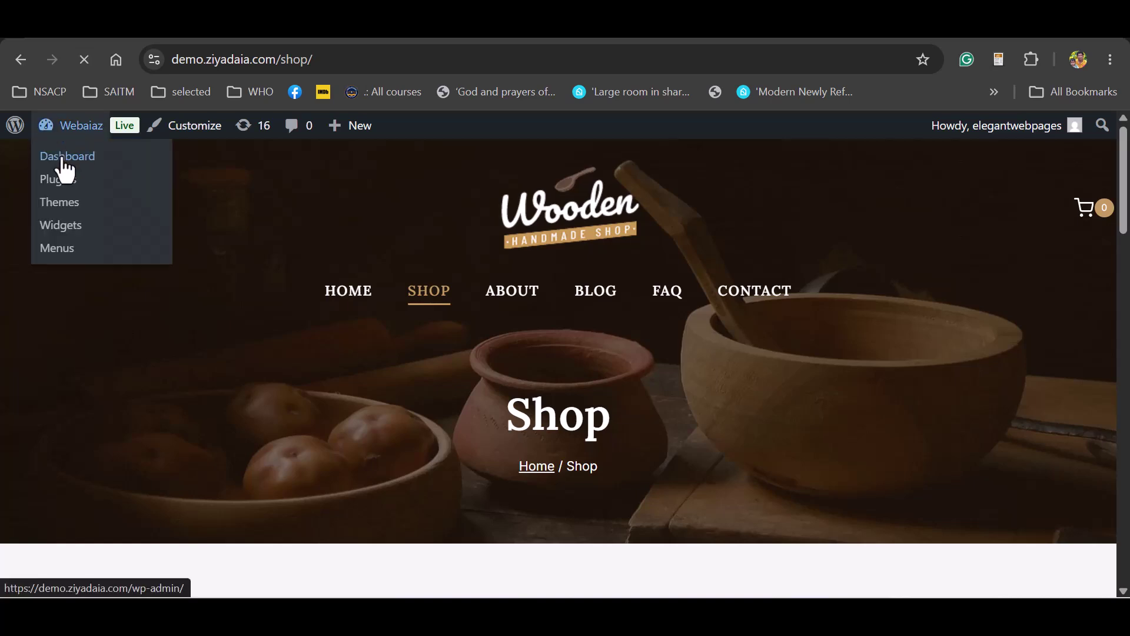
pyautogui.click(64, 162)
# Review the list of all products and the product categories page with its form for adding a category
pyautogui.moveTo(56, 468)
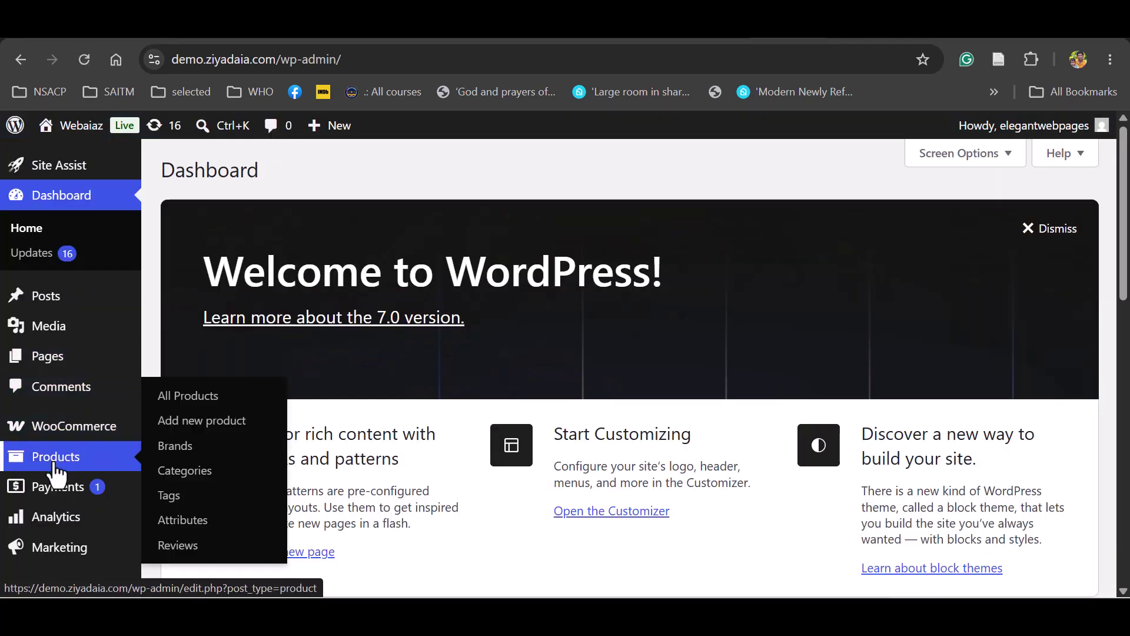
pyautogui.click(175, 401)
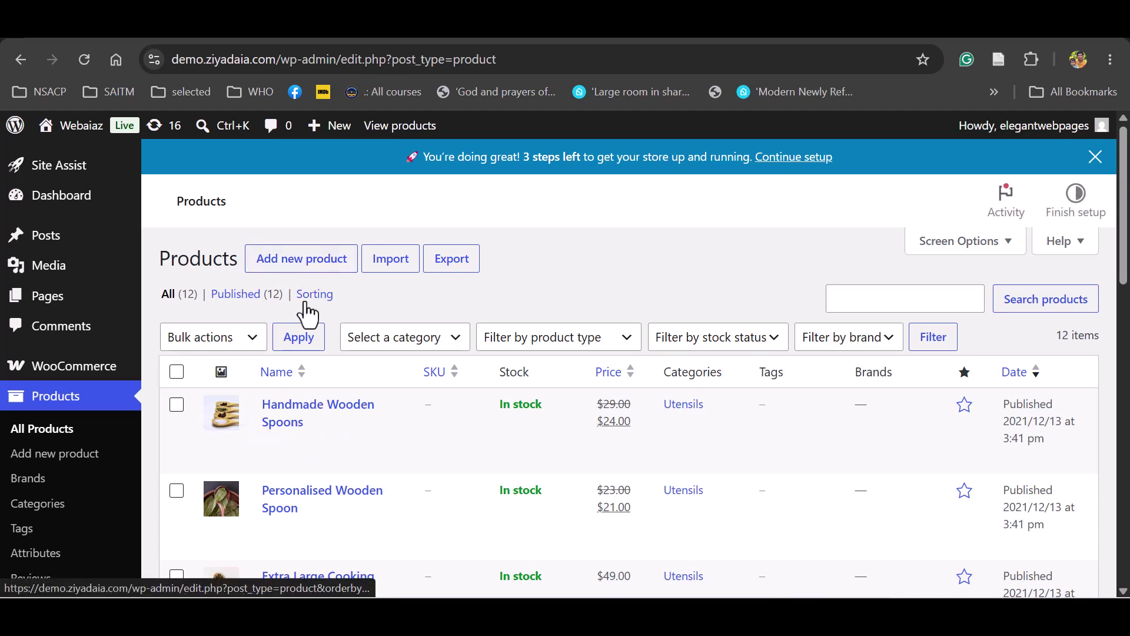
pyautogui.scroll(-10, 353, 373)
pyautogui.scroll(9, 353, 373)
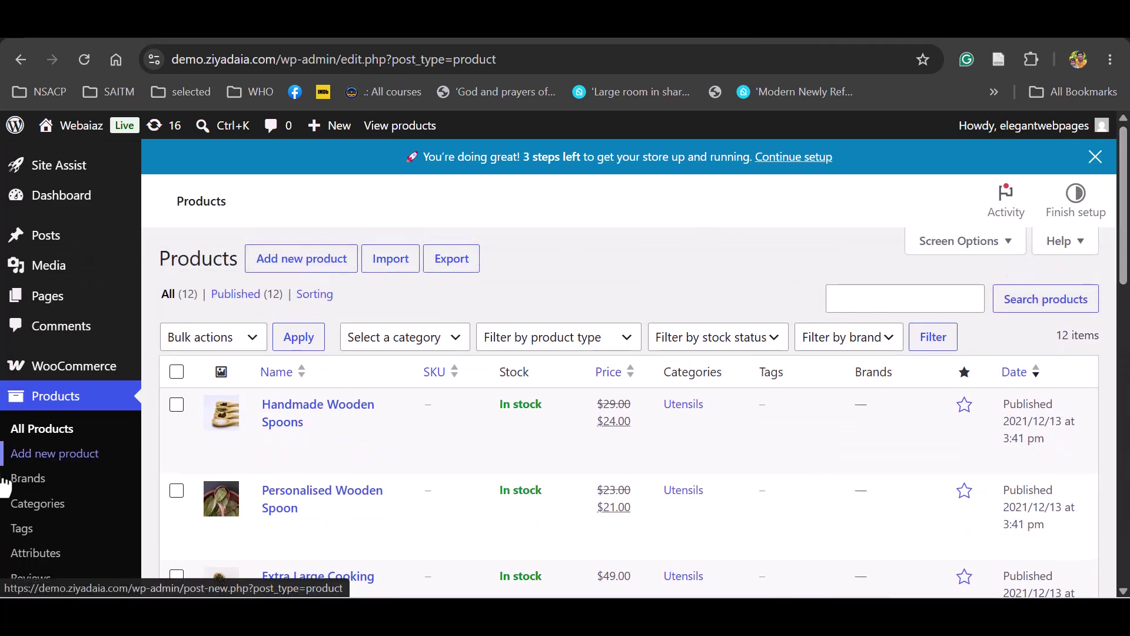
pyautogui.click(38, 505)
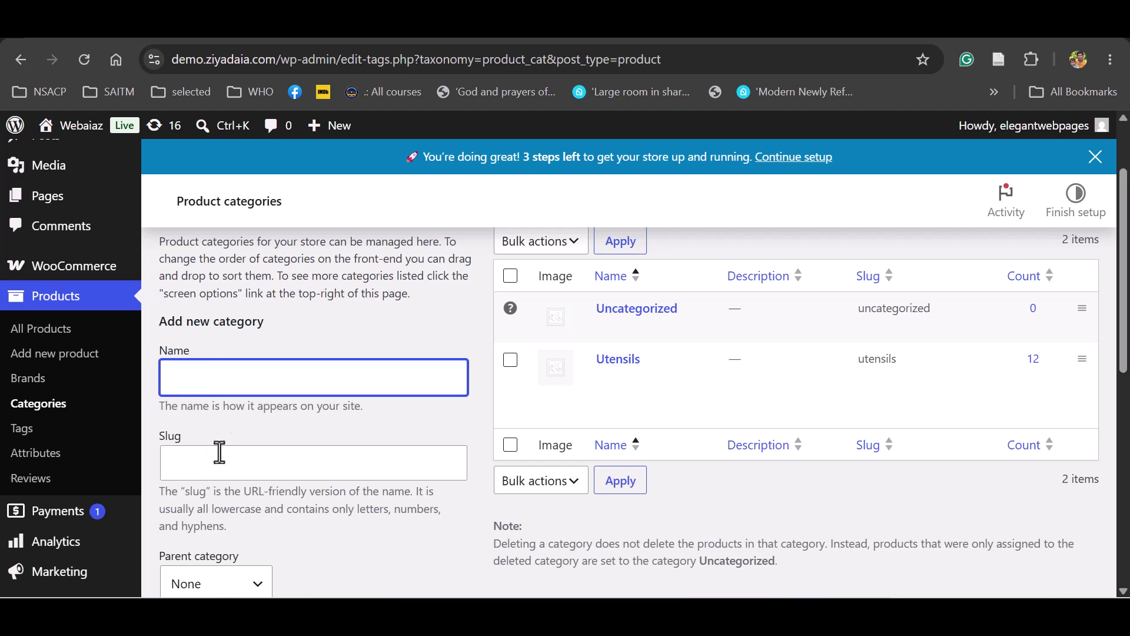
pyautogui.scroll(2, 244, 300)
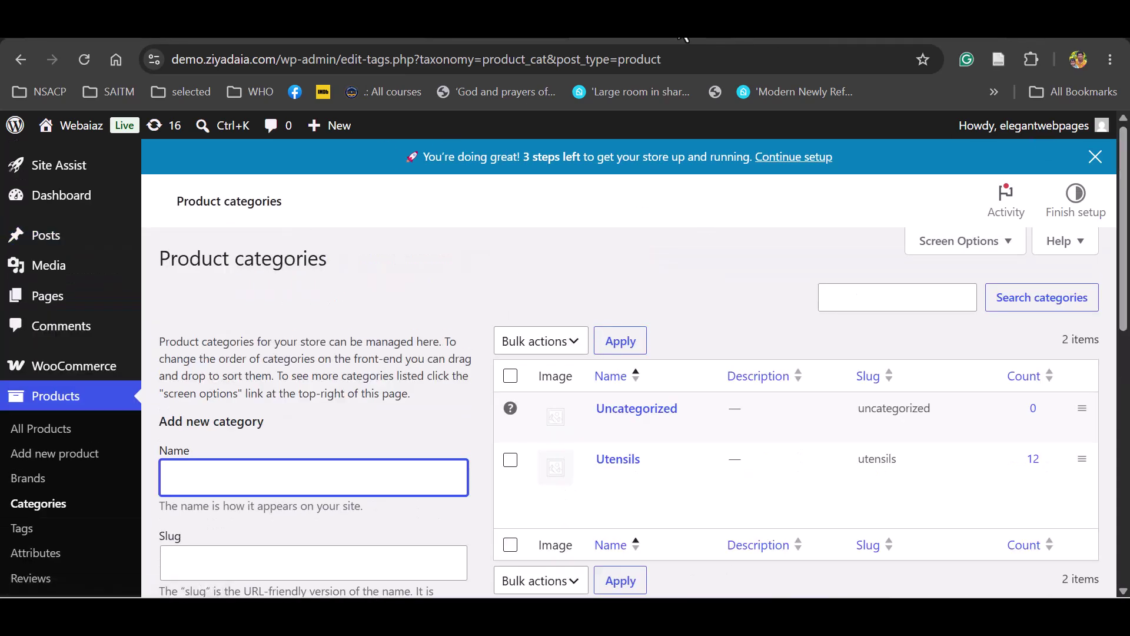
# Open the live site's Blog page in a separate tab and look through its listed posts
pyautogui.moveTo(317, 60); pyautogui.dragTo(135, 63)
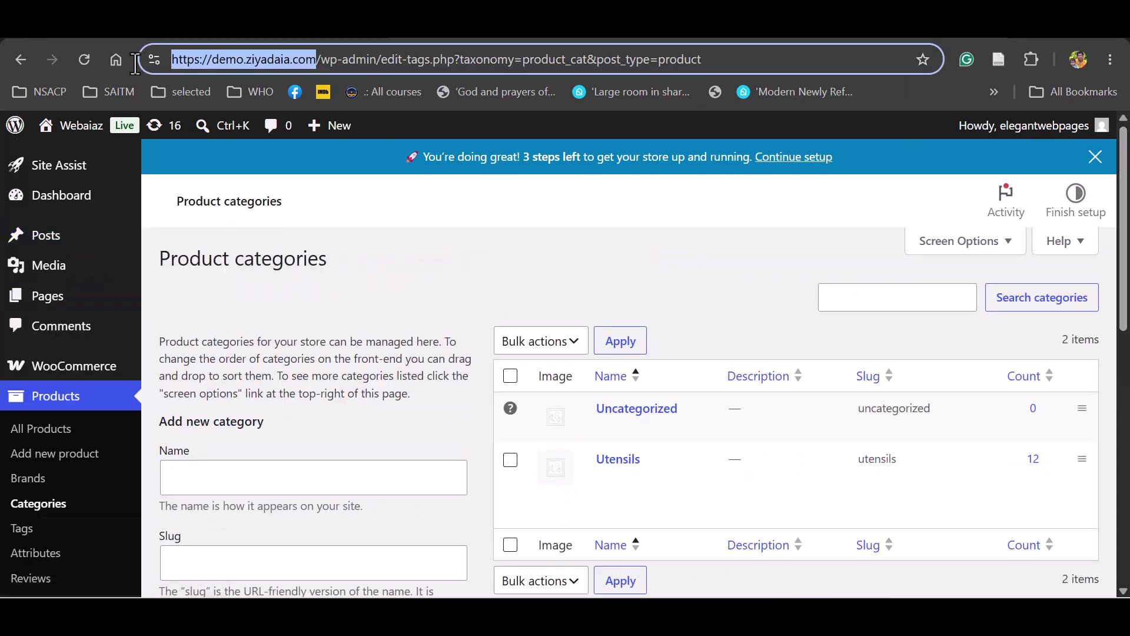
pyautogui.moveTo(241, 59); pyautogui.dragTo(604, 305)
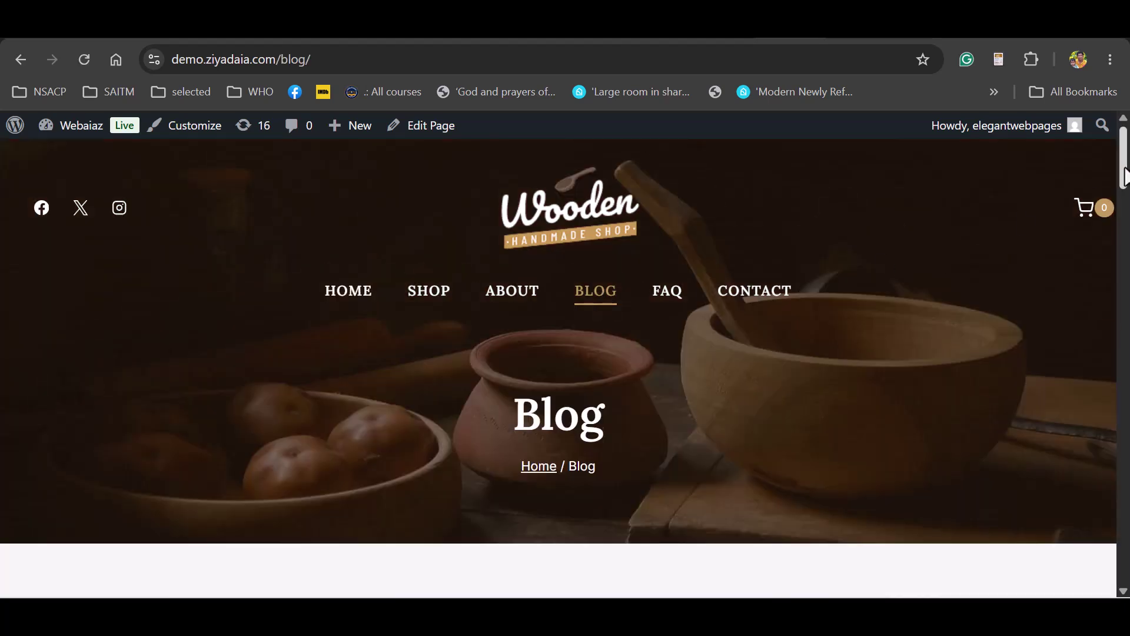
pyautogui.scroll(-6, 336, 347)
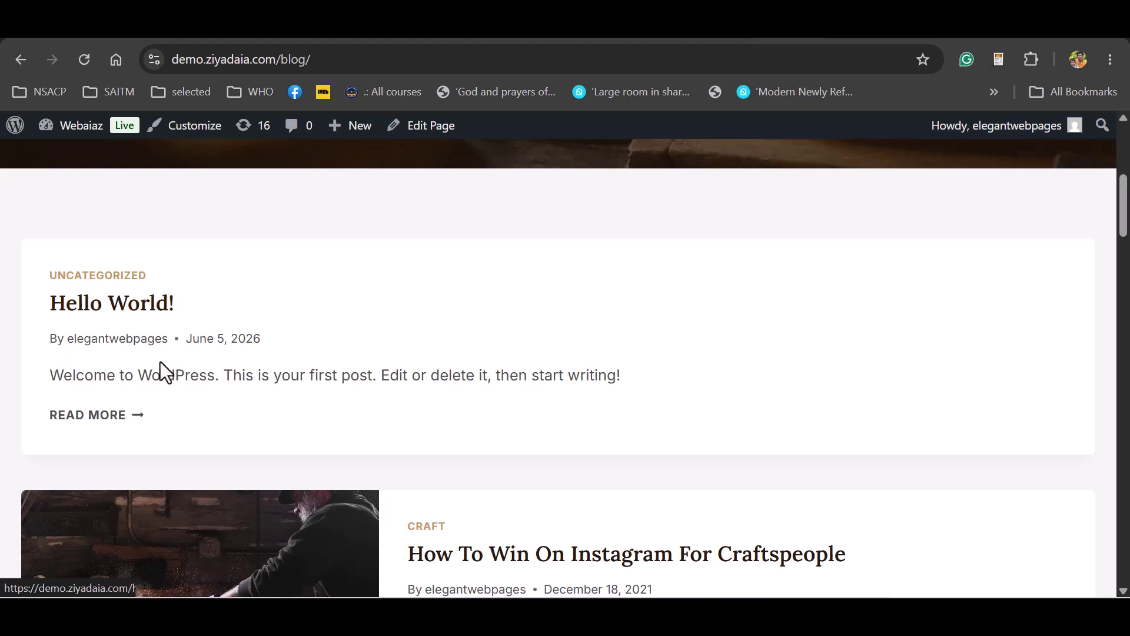
pyautogui.moveTo(1125, 221); pyautogui.dragTo(1125, 312)
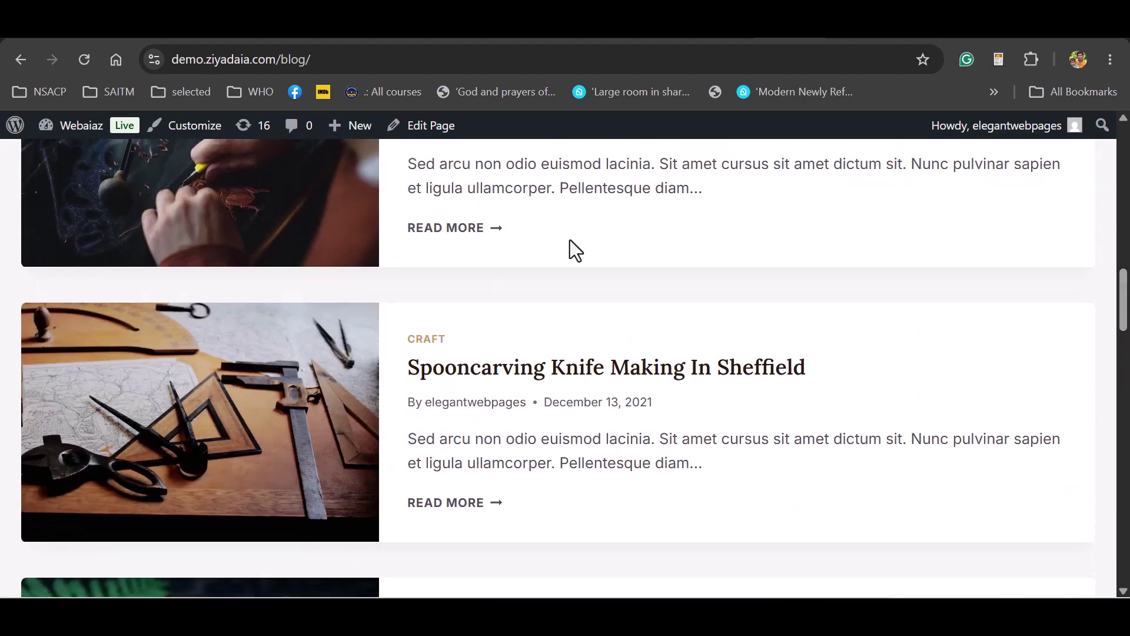
pyautogui.scroll(12, 139, 361)
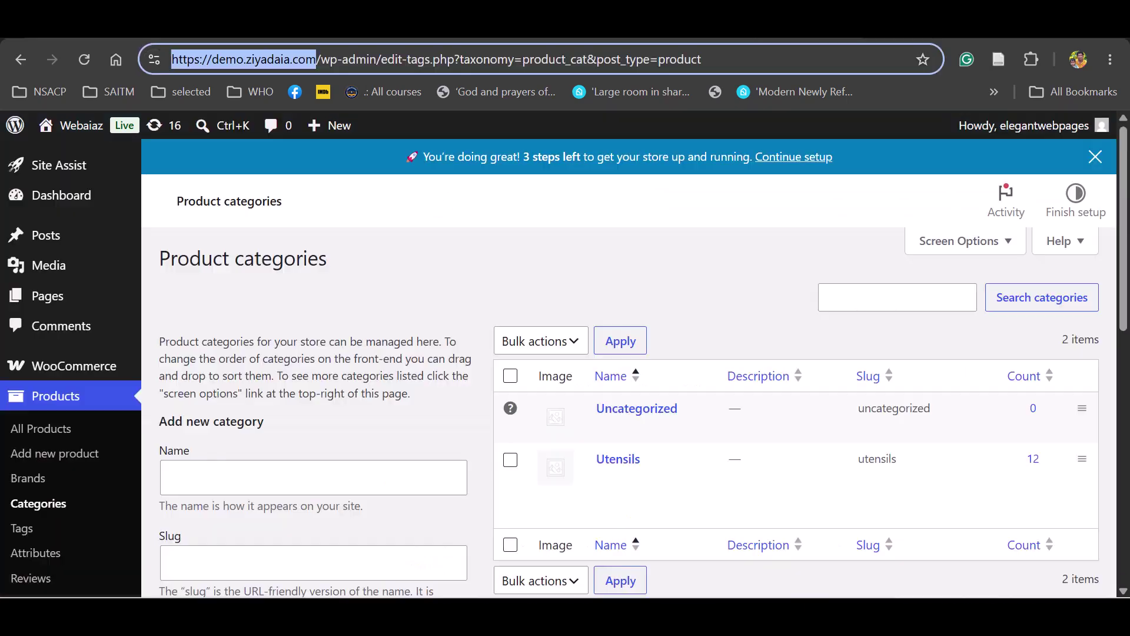
# Move the "Hello world!" post to the trash from the dashboard's list of all posts
pyautogui.moveTo(75, 215)
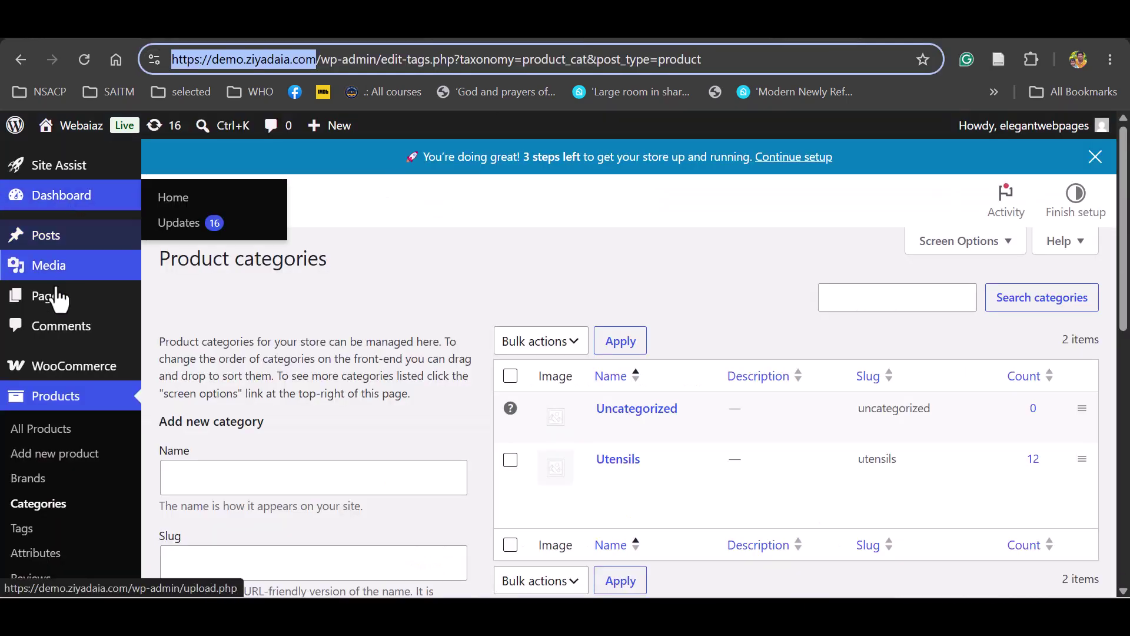
pyautogui.click(55, 246)
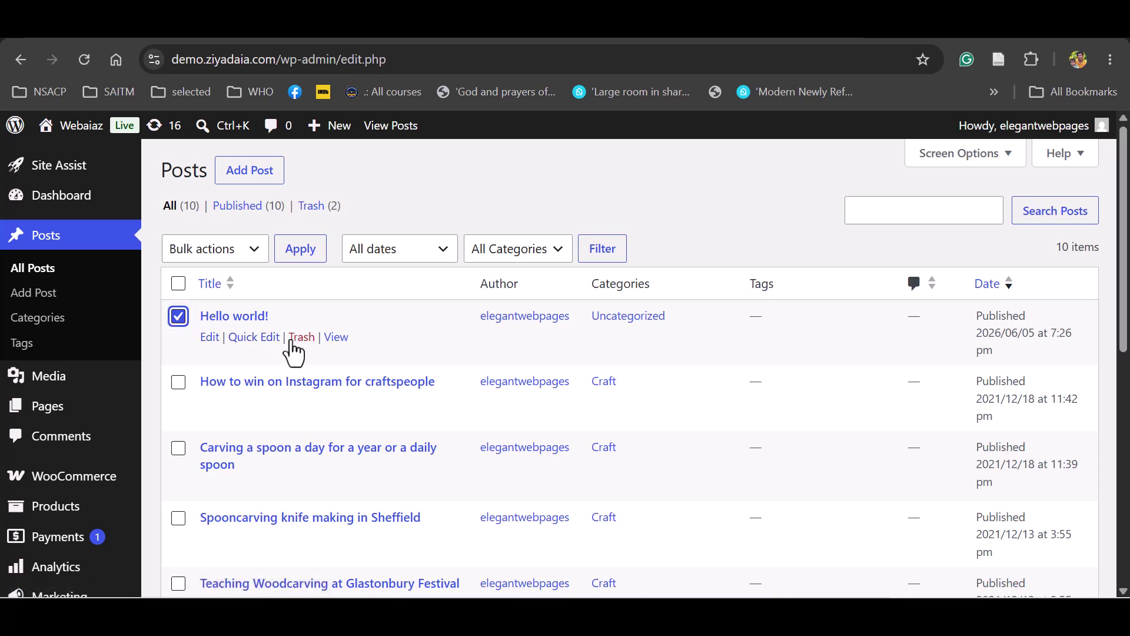
pyautogui.click(300, 342)
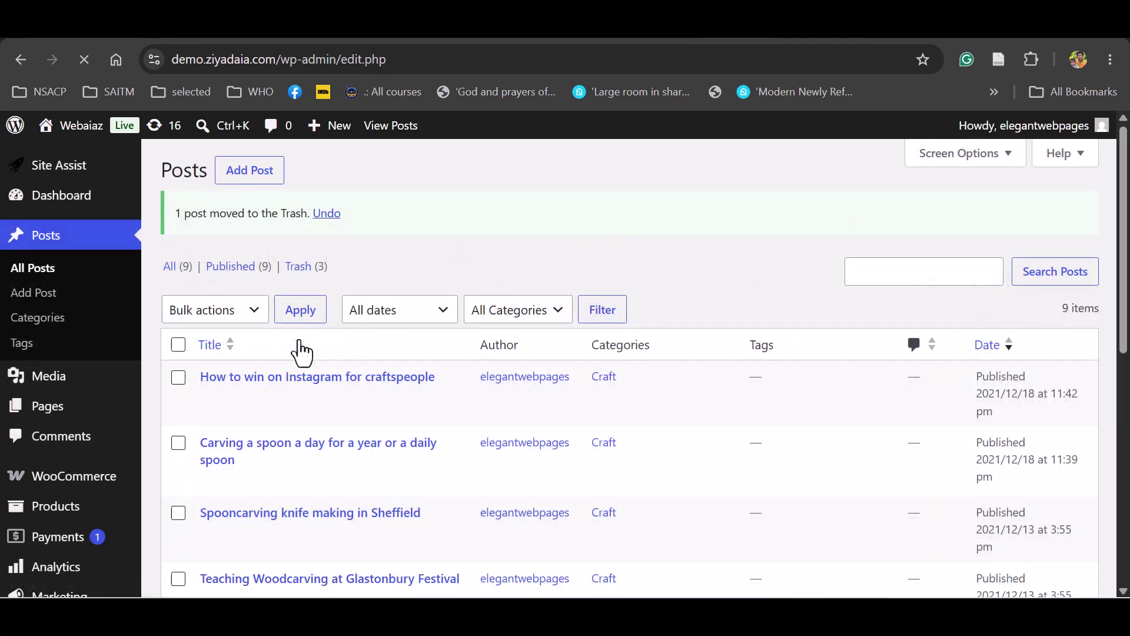
# Reload the live Blog page and check its posts against the dashboard's posts list, ending at the page's header
pyautogui.hotkey('ctrl', 'Tab')
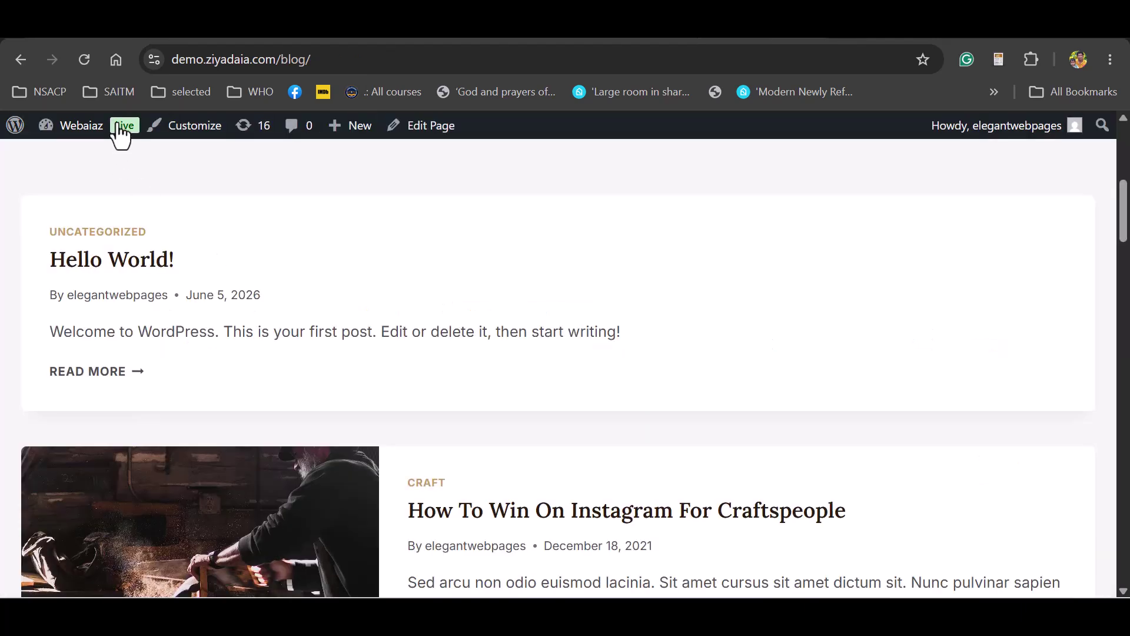
pyautogui.click(87, 64)
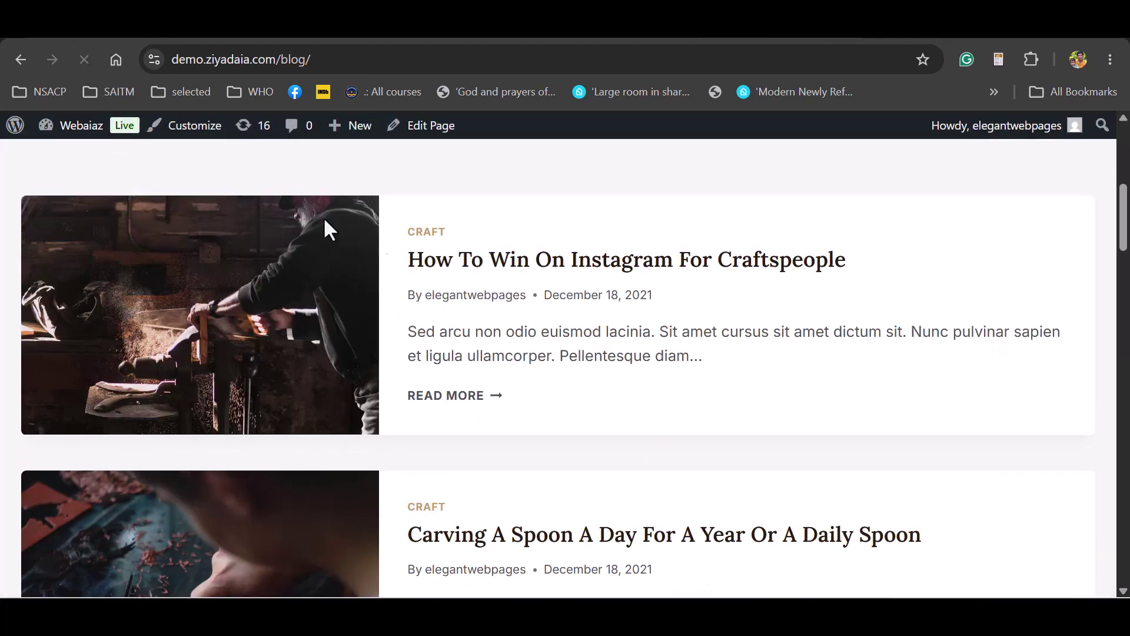
pyautogui.scroll(2, 565, 365)
pyautogui.scroll(-10, 565, 365)
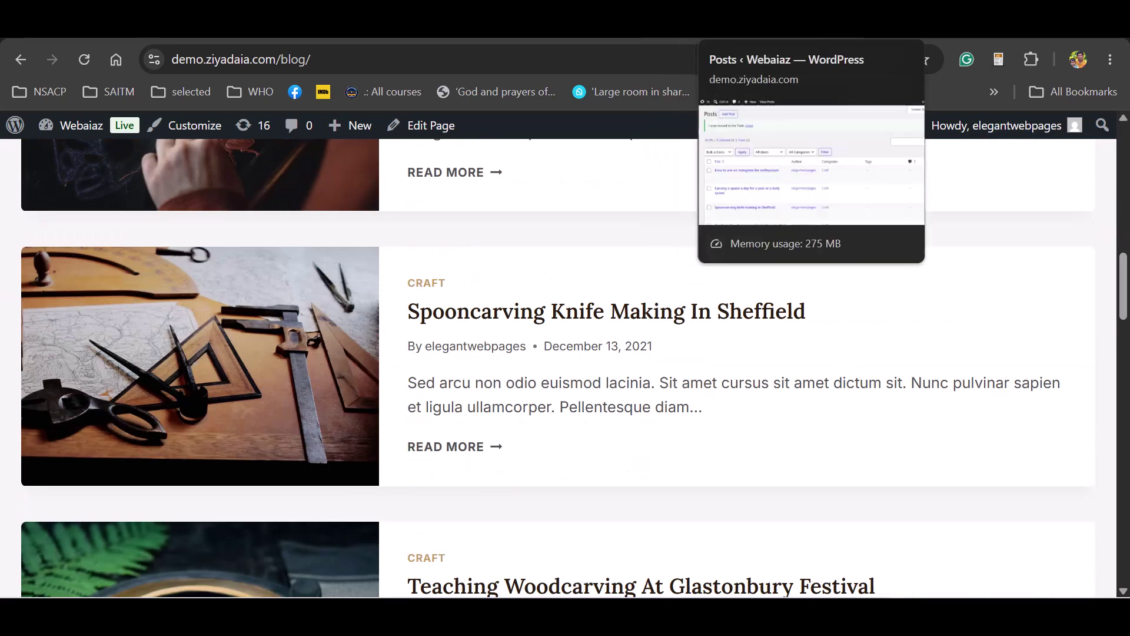
pyautogui.click(742, 24)
pyautogui.moveTo(303, 391)
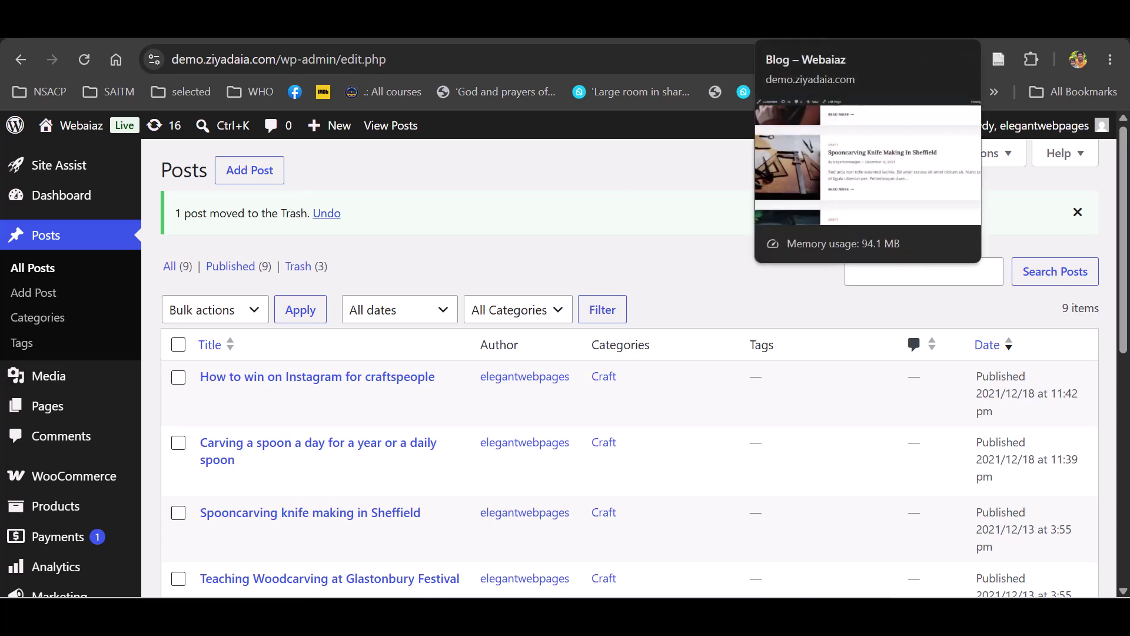
pyautogui.click(824, 24)
pyautogui.moveTo(1123, 286); pyautogui.dragTo(1124, 161)
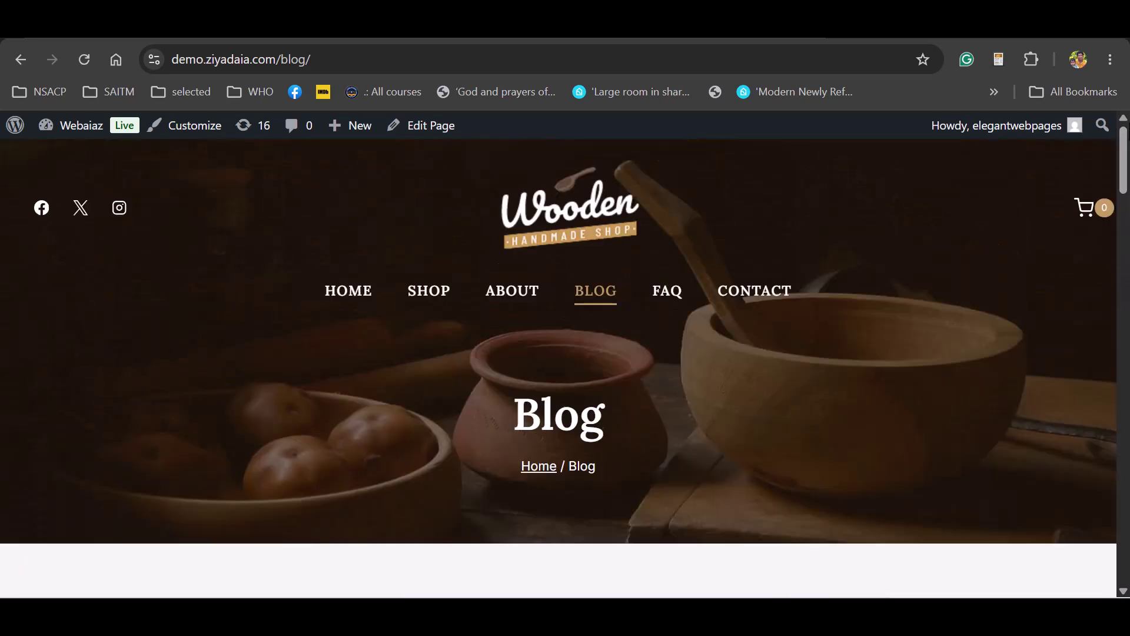